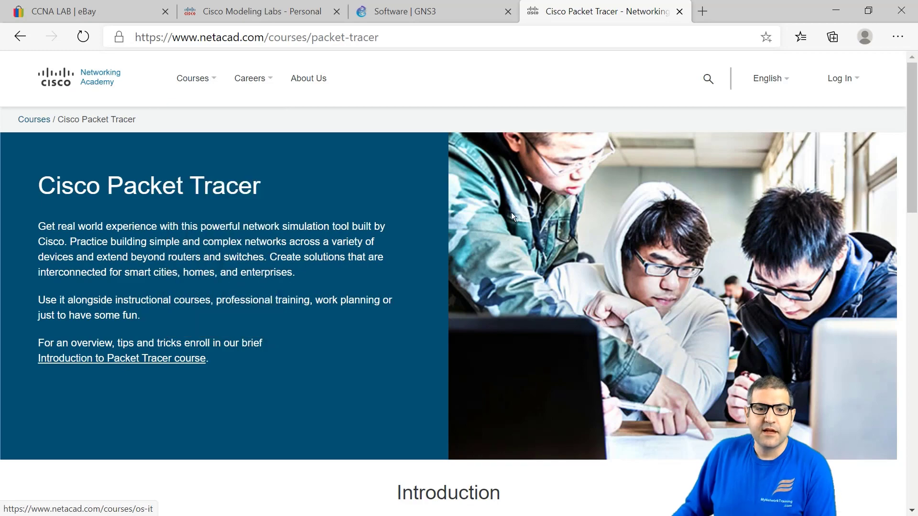
{"action": "scroll", "coordinate": [380, 203], "scroll_direction": "down", "scroll_amount": 3}
{"action": "scroll", "coordinate": [380, 203], "scroll_direction": "down", "scroll_amount": 6}
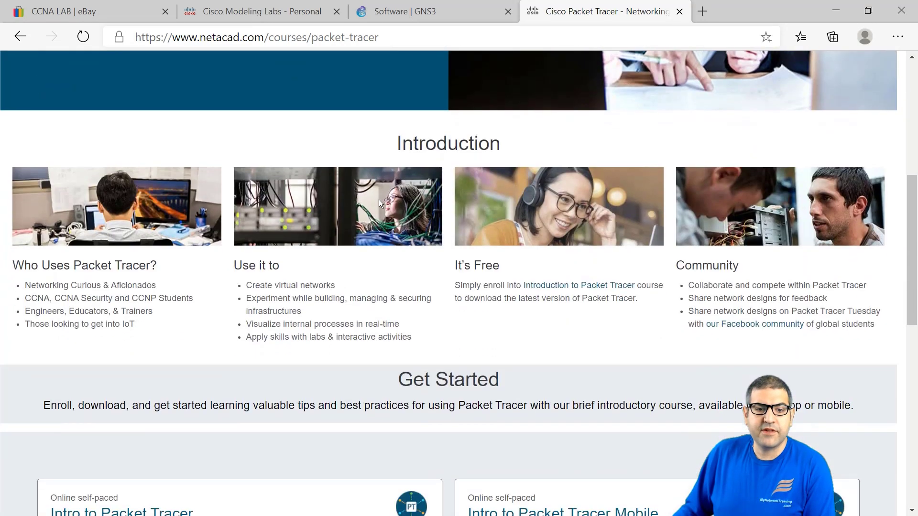
{"action": "scroll", "coordinate": [379, 200], "scroll_direction": "down", "scroll_amount": 5}
{"action": "scroll", "coordinate": [379, 200], "scroll_direction": "up", "scroll_amount": 3}
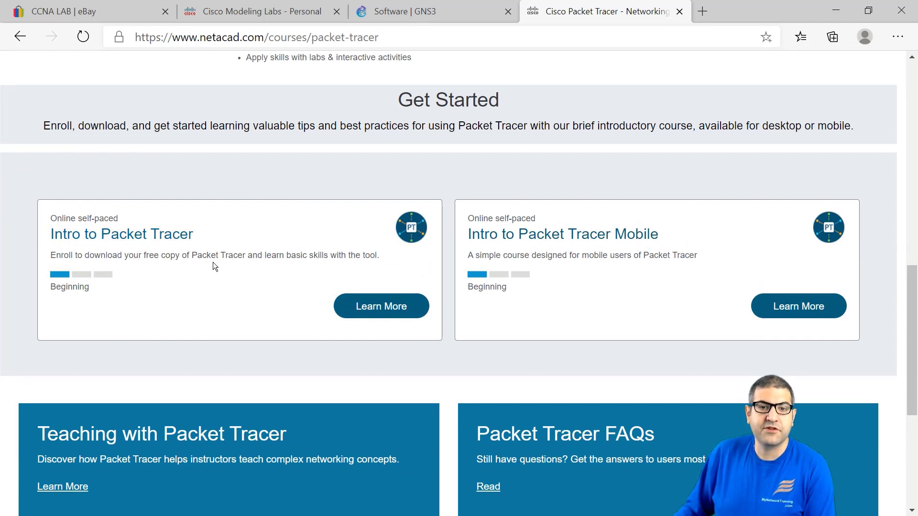
{"action": "scroll", "coordinate": [216, 274], "scroll_direction": "up", "scroll_amount": 2}
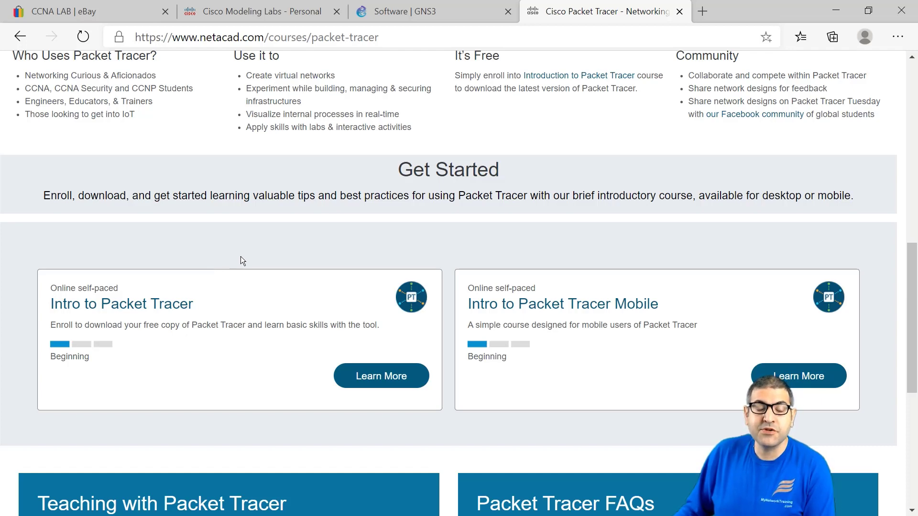
{"action": "scroll", "coordinate": [242, 266], "scroll_direction": "down", "scroll_amount": 2}
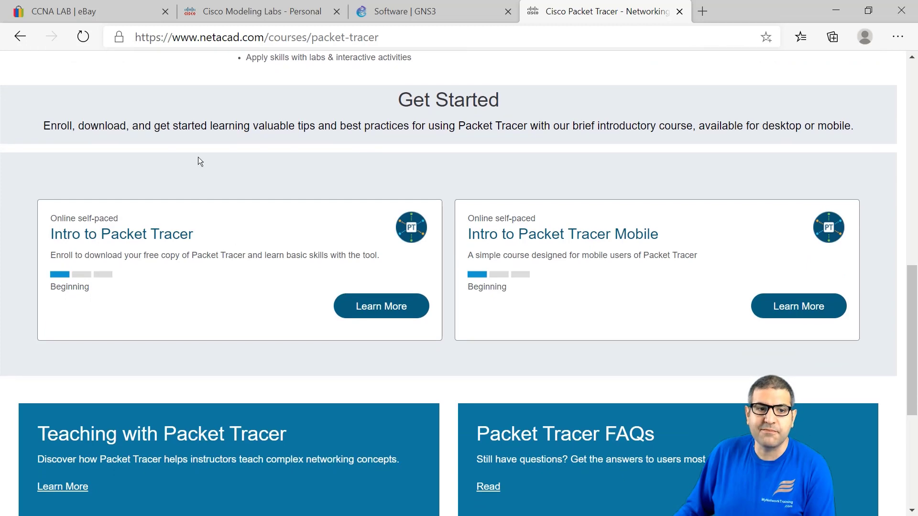
{"action": "scroll", "coordinate": [356, 310], "scroll_direction": "down", "scroll_amount": 1}
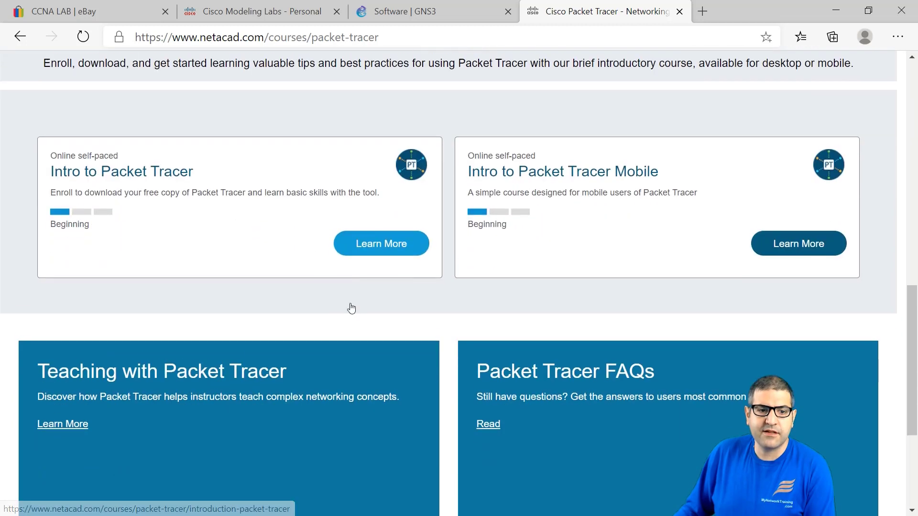
Step: Open the Intro to Packet Tracer course details and highlight its course length and Free cost lines
{"action": "left_click", "coordinate": [364, 240]}
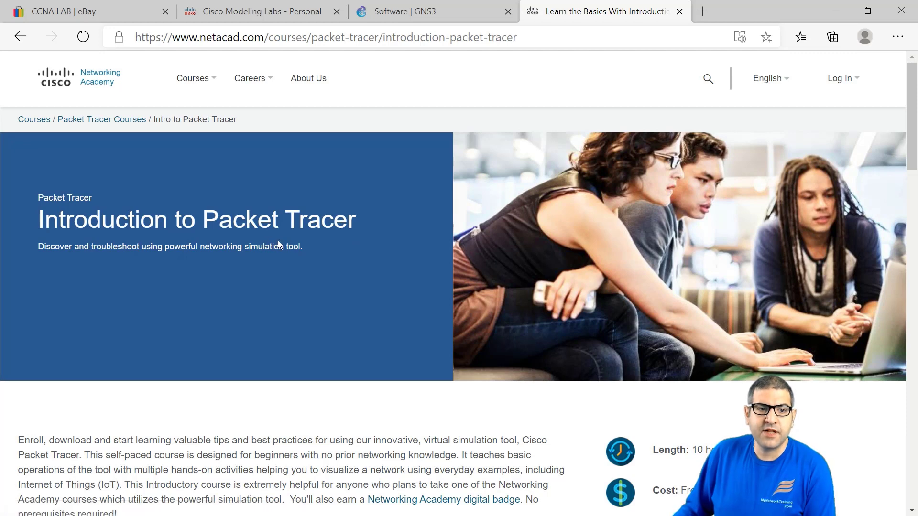
{"action": "scroll", "coordinate": [314, 240], "scroll_direction": "down", "scroll_amount": 3}
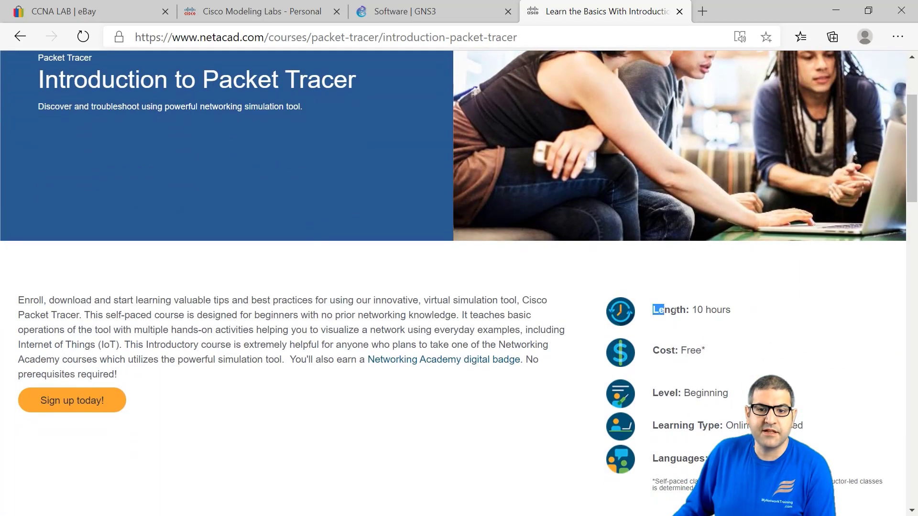
{"action": "left_click_drag", "start_coordinate": [675, 310], "coordinate": [734, 309]}
{"action": "left_click_drag", "start_coordinate": [653, 350], "coordinate": [707, 354]}
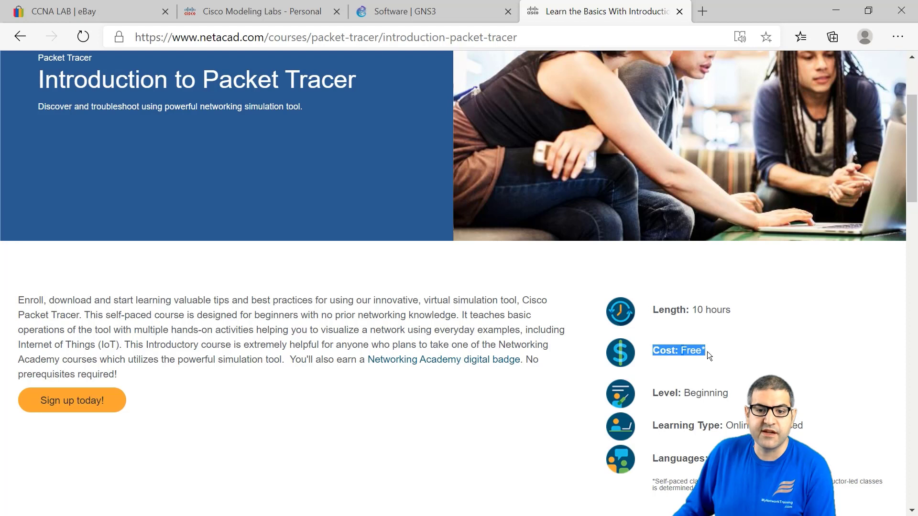
{"action": "left_click_drag", "start_coordinate": [684, 393], "coordinate": [728, 393]}
Step: Look over the course page and bring up the English option under 'Sign up today!'
{"action": "scroll", "coordinate": [719, 414], "scroll_direction": "down", "scroll_amount": 2}
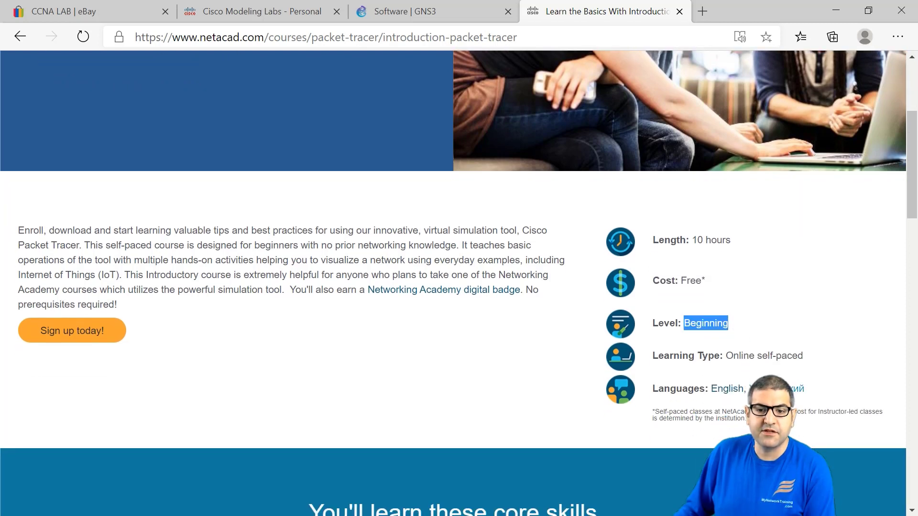
{"action": "scroll", "coordinate": [337, 369], "scroll_direction": "up", "scroll_amount": 6}
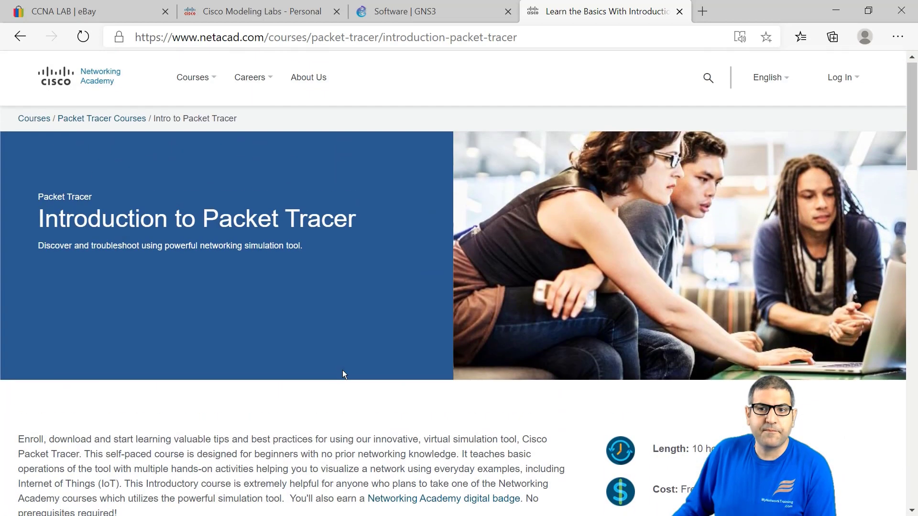
{"action": "scroll", "coordinate": [348, 370], "scroll_direction": "down", "scroll_amount": 4}
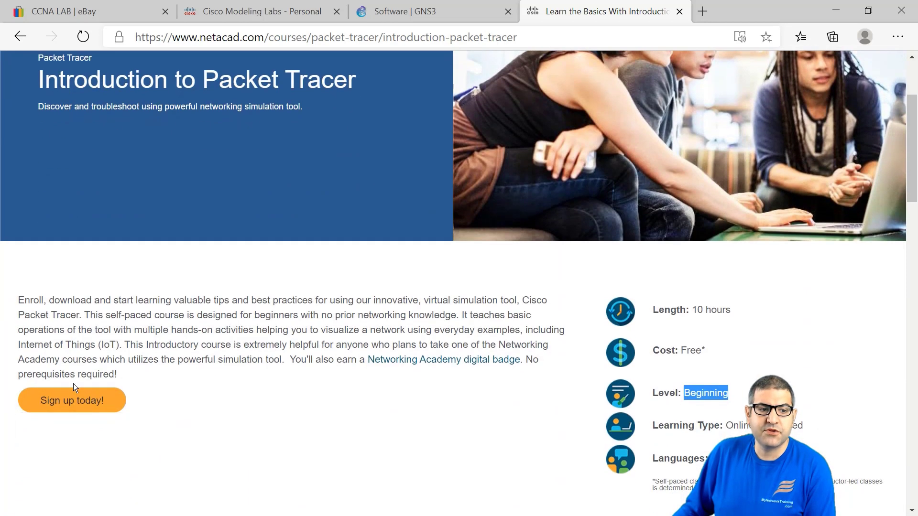
{"action": "mouse_move", "coordinate": [76, 404]}
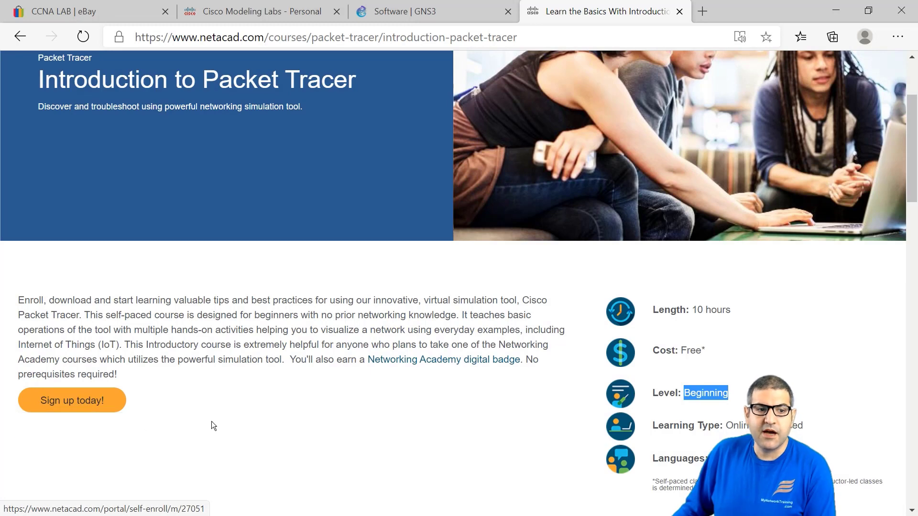
{"action": "scroll", "coordinate": [360, 389], "scroll_direction": "up", "scroll_amount": 3}
{"action": "mouse_move", "coordinate": [854, 66]}
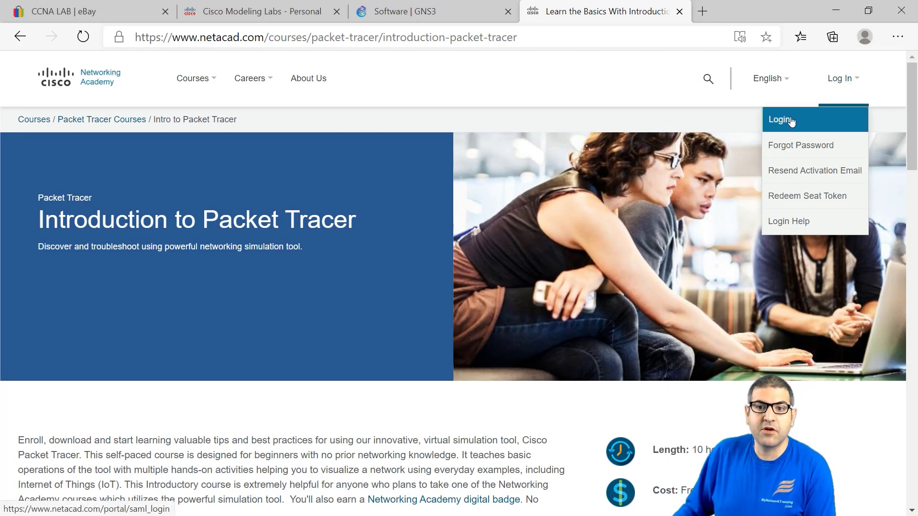
{"action": "scroll", "coordinate": [313, 305], "scroll_direction": "down", "scroll_amount": 1}
{"action": "scroll", "coordinate": [313, 305], "scroll_direction": "down", "scroll_amount": 2}
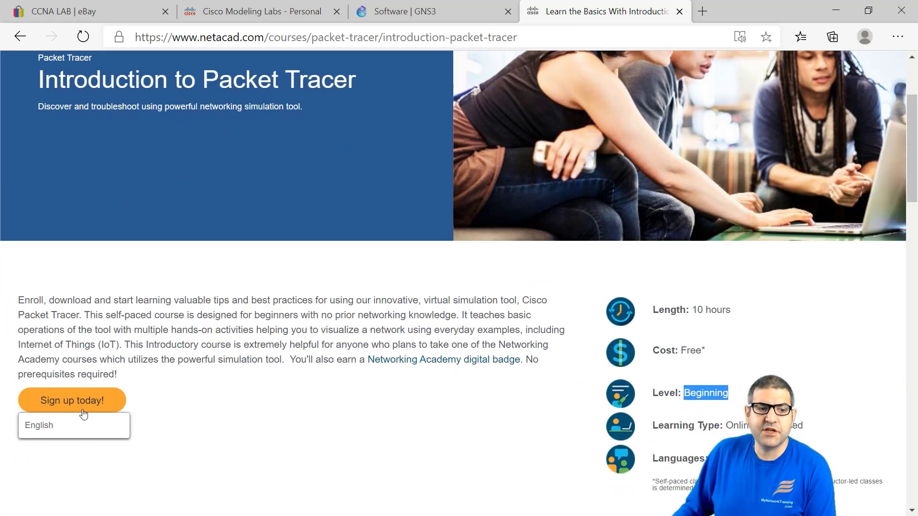
{"action": "left_click", "coordinate": [53, 428]}
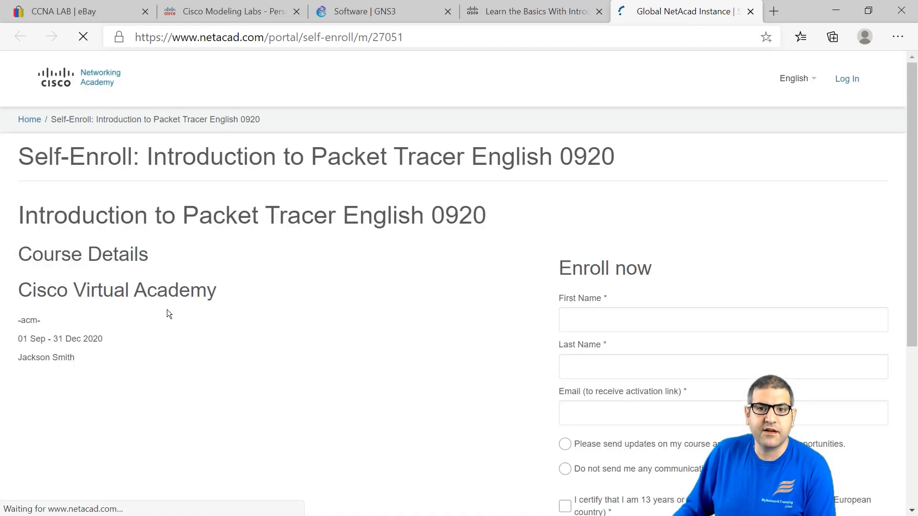
{"action": "scroll", "coordinate": [443, 221], "scroll_direction": "down", "scroll_amount": 2}
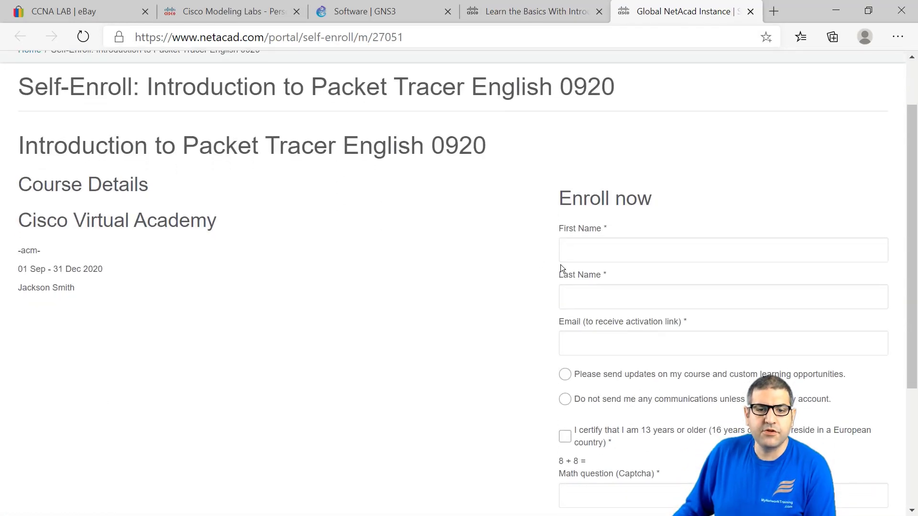
{"action": "left_click", "coordinate": [565, 249]}
{"action": "left_click", "coordinate": [594, 297]}
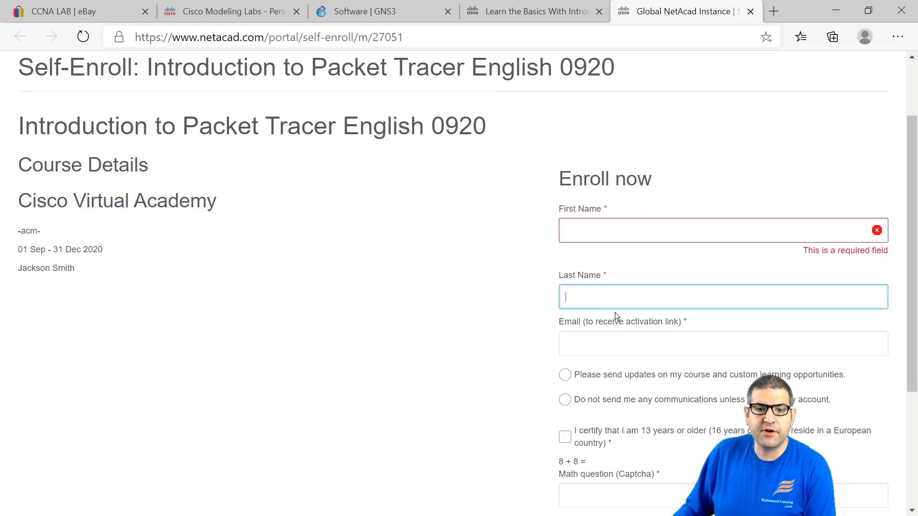
{"action": "left_click", "coordinate": [604, 342]}
{"action": "left_click", "coordinate": [496, 327]}
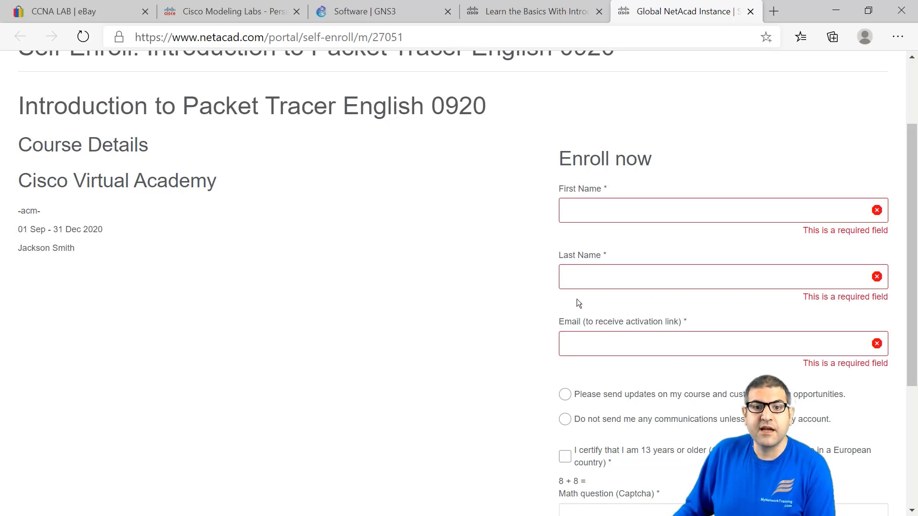
{"action": "scroll", "coordinate": [511, 338], "scroll_direction": "down", "scroll_amount": 2}
{"action": "scroll", "coordinate": [511, 337], "scroll_direction": "down", "scroll_amount": 3}
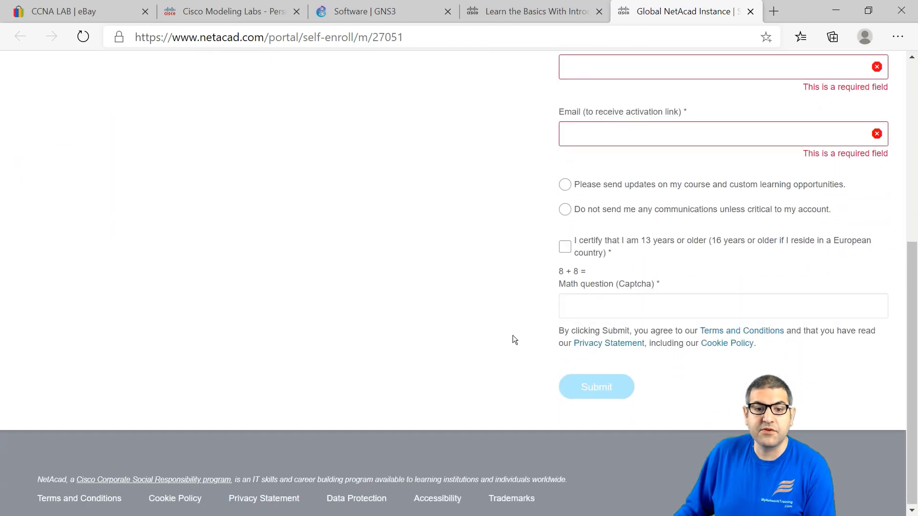
{"action": "scroll", "coordinate": [513, 335], "scroll_direction": "up", "scroll_amount": 7}
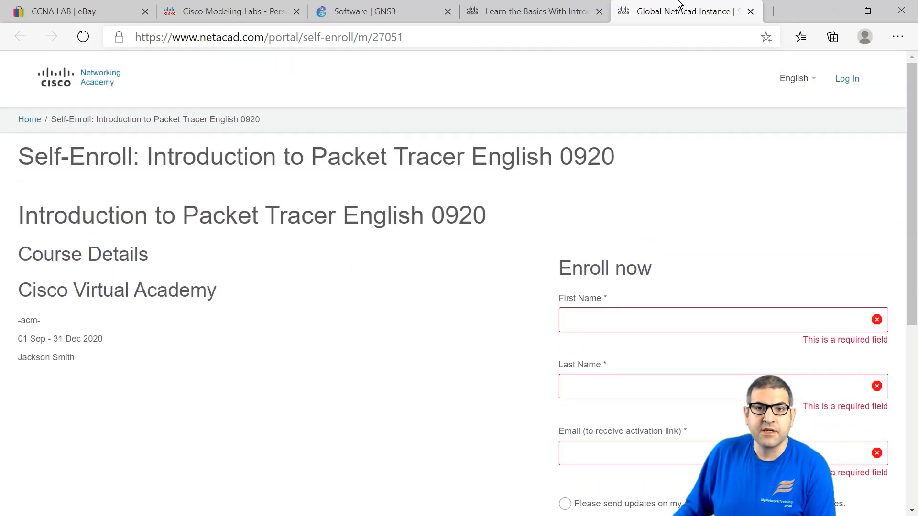
{"action": "left_click", "coordinate": [751, 13]}
Step: Log in to Networking Academy with the account username and password
{"action": "scroll", "coordinate": [478, 218], "scroll_direction": "up", "scroll_amount": 3}
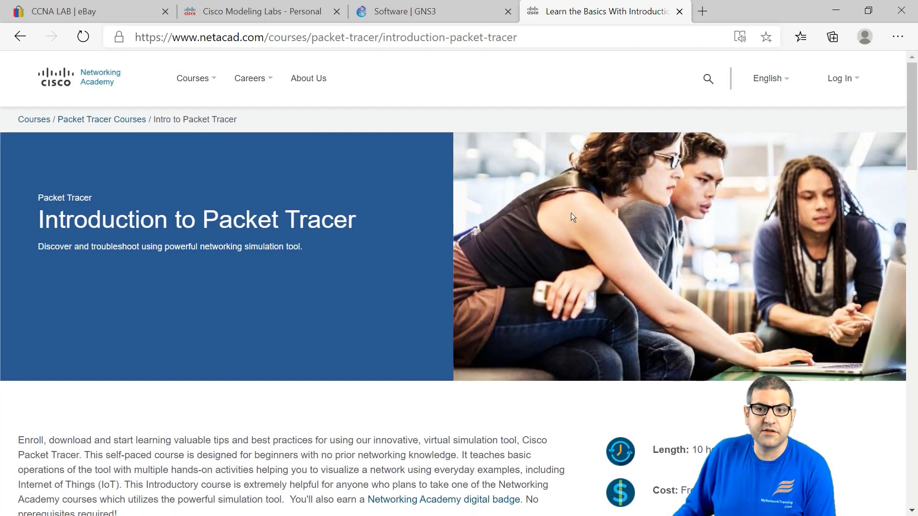
{"action": "left_click", "coordinate": [840, 79]}
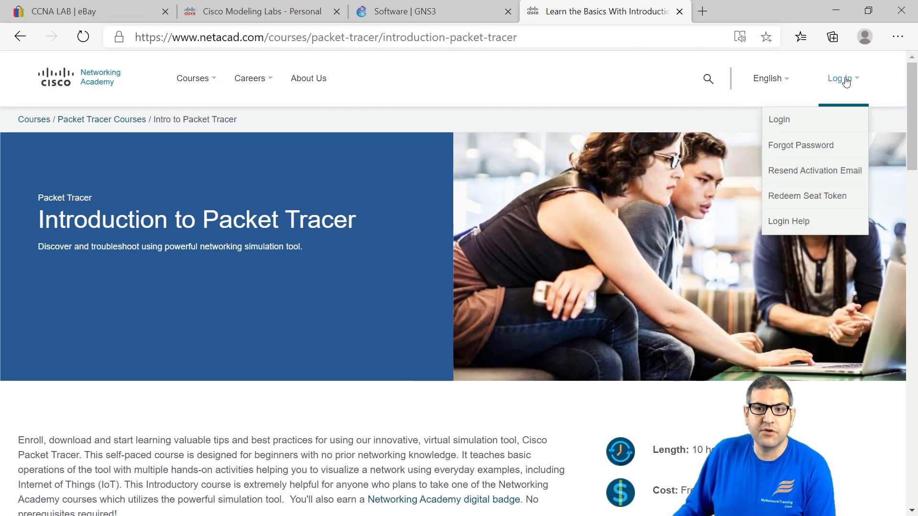
{"action": "left_click", "coordinate": [809, 124]}
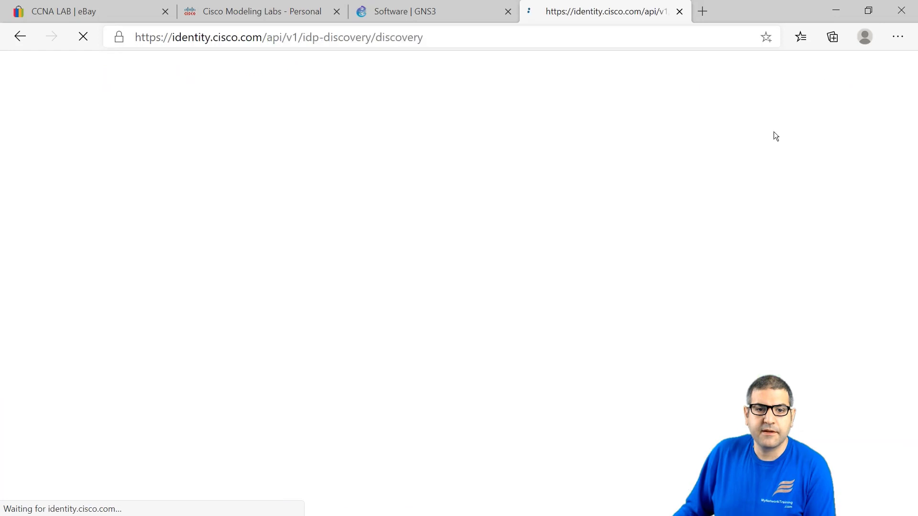
{"action": "left_click", "coordinate": [422, 307]}
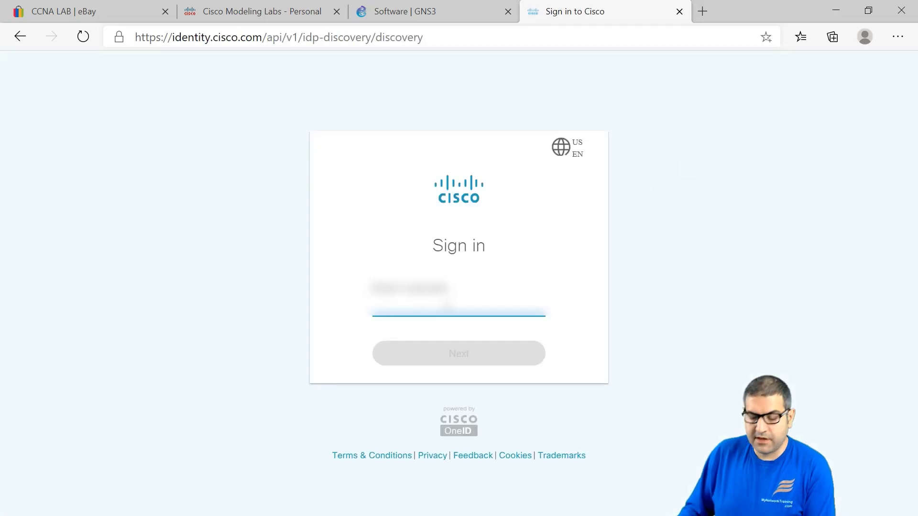
{"action": "type", "text": "user"}
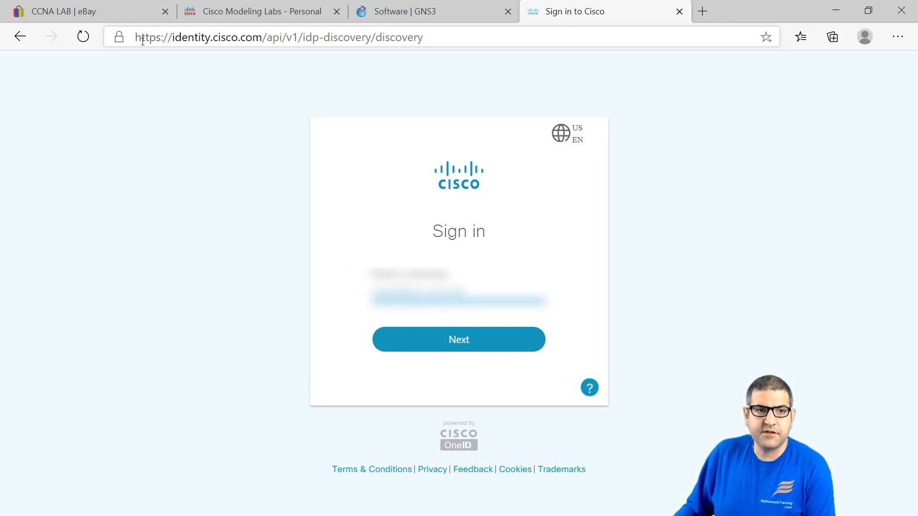
{"action": "left_click", "coordinate": [409, 345]}
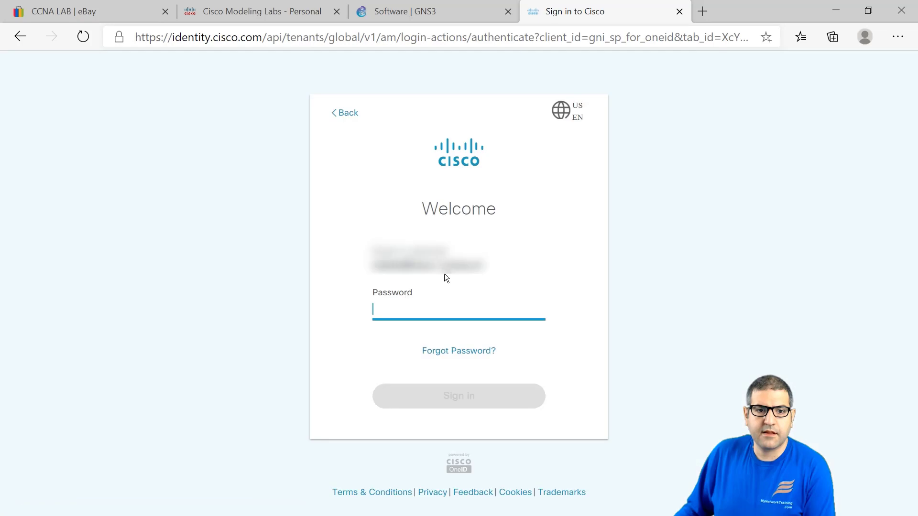
{"action": "type", "text": "*"}
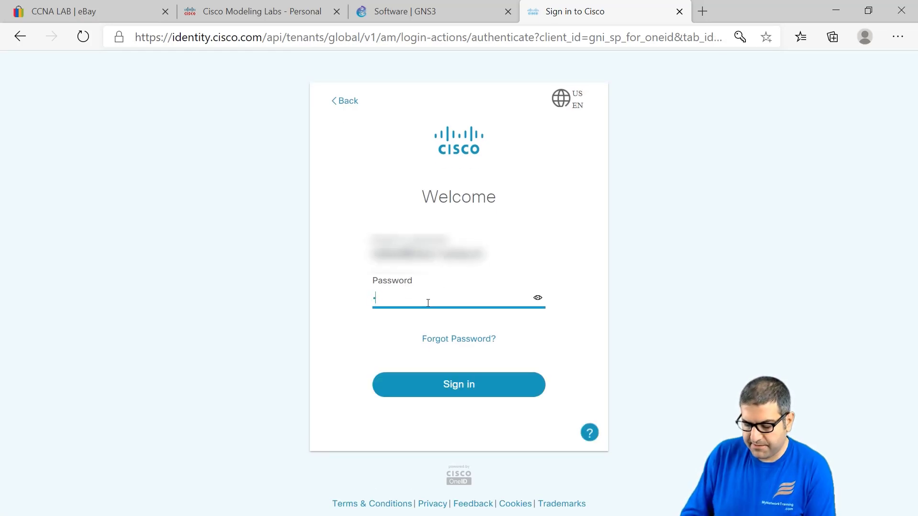
{"action": "type", "text": "********"}
{"action": "key", "text": "Return"}
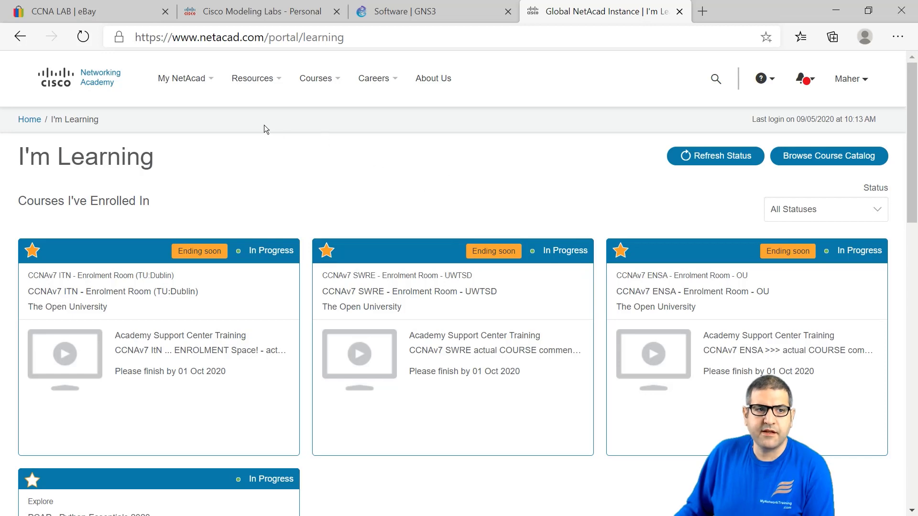
Step: Open the All Courses catalogue and search the page for 'packet' to find Intro to Packet Tracer
{"action": "scroll", "coordinate": [266, 129], "scroll_direction": "down", "scroll_amount": 10}
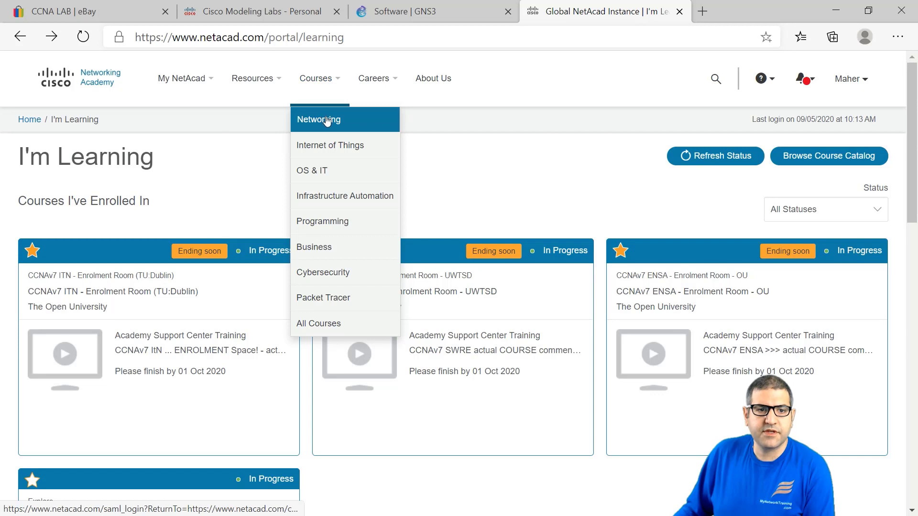
{"action": "left_click", "coordinate": [318, 324]}
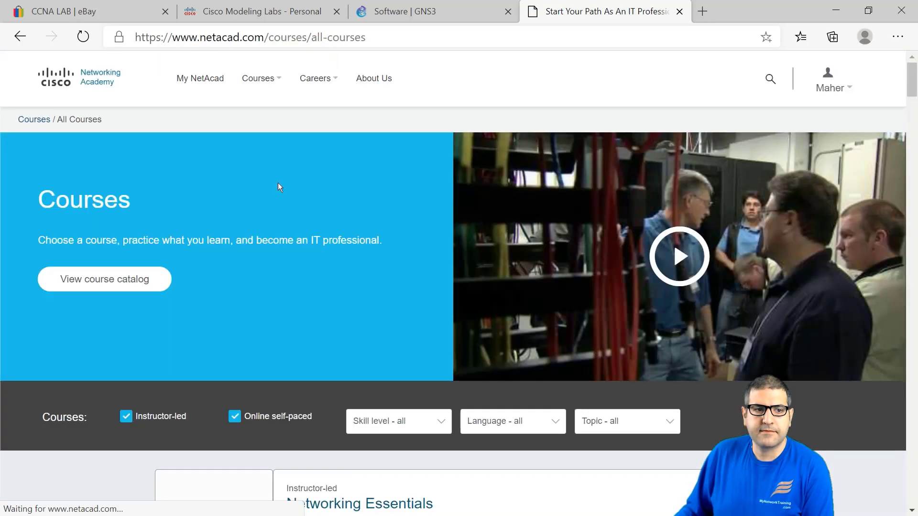
{"action": "scroll", "coordinate": [249, 194], "scroll_direction": "down", "scroll_amount": 6}
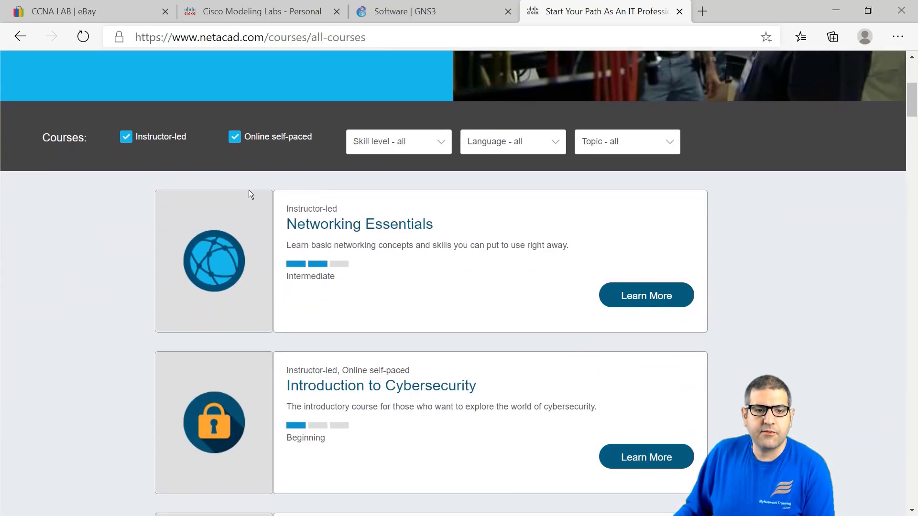
{"action": "scroll", "coordinate": [248, 190], "scroll_direction": "down", "scroll_amount": 10}
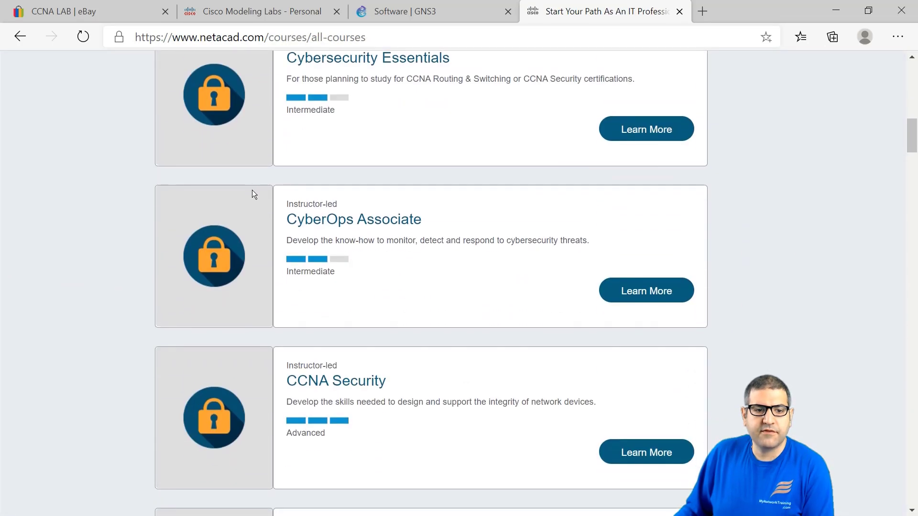
{"action": "scroll", "coordinate": [252, 191], "scroll_direction": "down", "scroll_amount": 13}
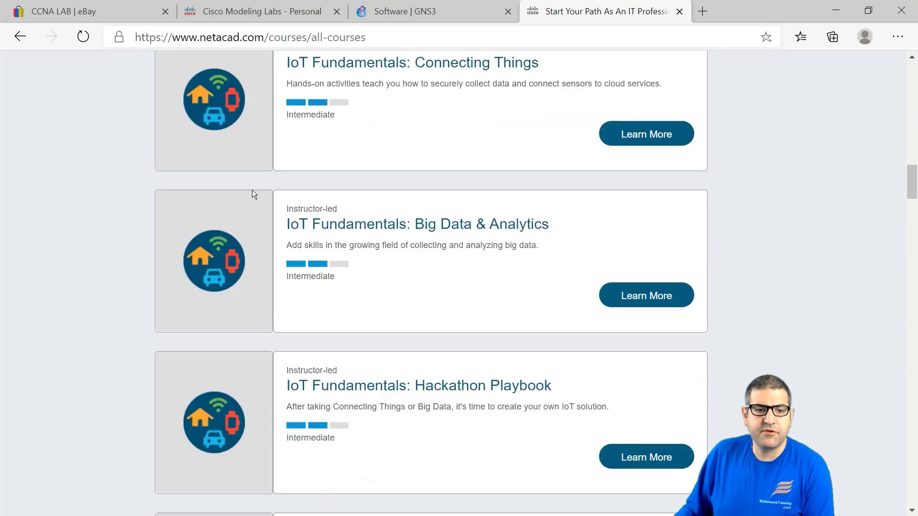
{"action": "scroll", "coordinate": [252, 190], "scroll_direction": "down", "scroll_amount": 4}
{"action": "scroll", "coordinate": [253, 190], "scroll_direction": "up", "scroll_amount": 3}
{"action": "key", "text": "ctrl+f"}
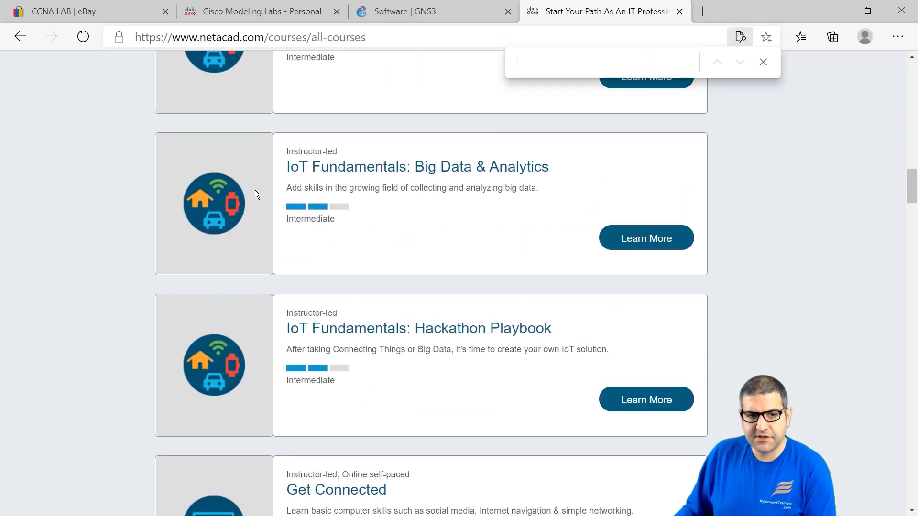
{"action": "type", "text": "pack"}
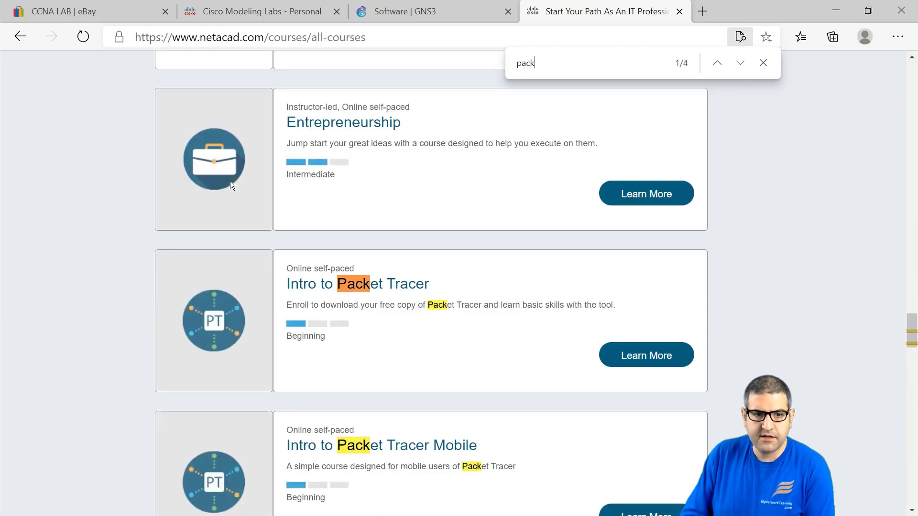
{"action": "type", "text": "et"}
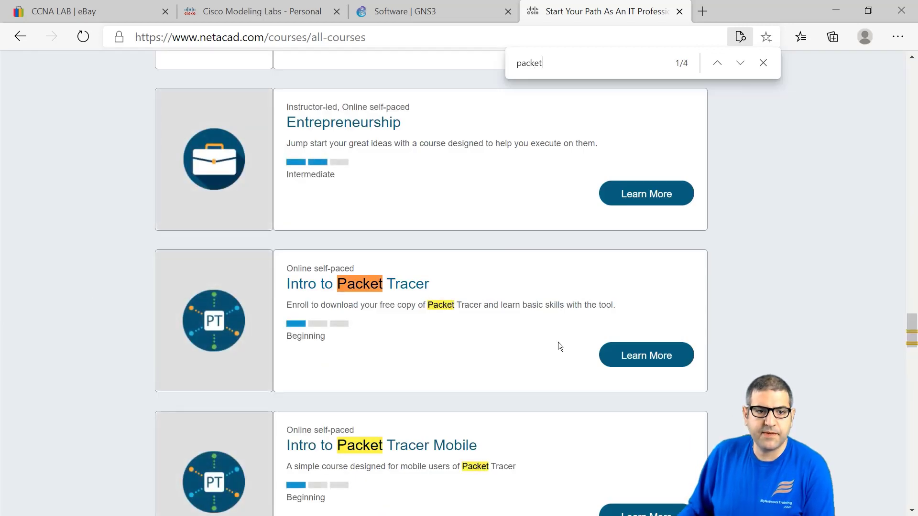
Step: Open the Introduction to Packet Tracer details and enrol in its English edition via 'Sign up today!'
{"action": "left_click", "coordinate": [653, 362]}
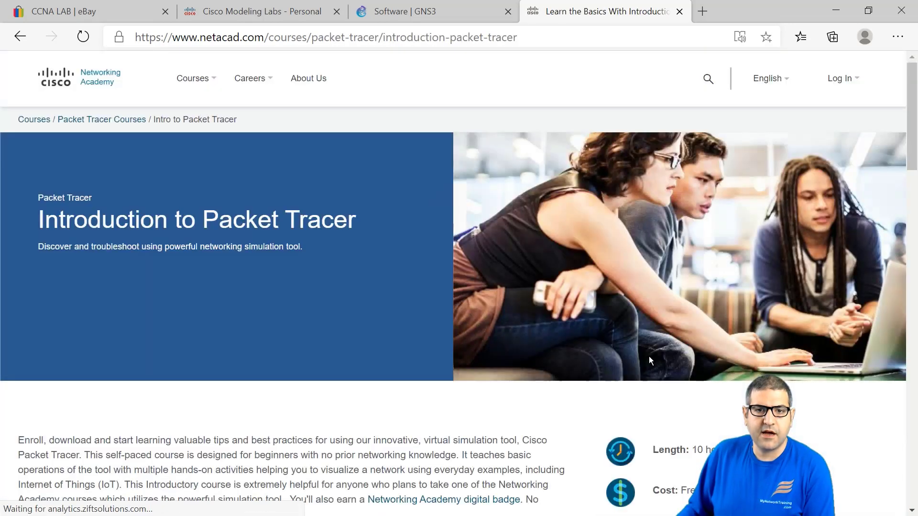
{"action": "scroll", "coordinate": [375, 258], "scroll_direction": "down", "scroll_amount": 3}
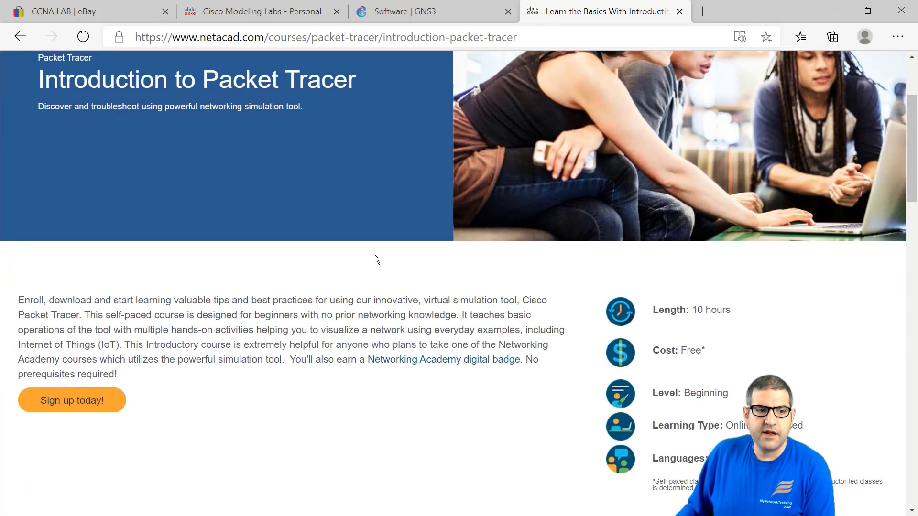
{"action": "scroll", "coordinate": [380, 256], "scroll_direction": "up", "scroll_amount": 3}
{"action": "scroll", "coordinate": [382, 260], "scroll_direction": "down", "scroll_amount": 3}
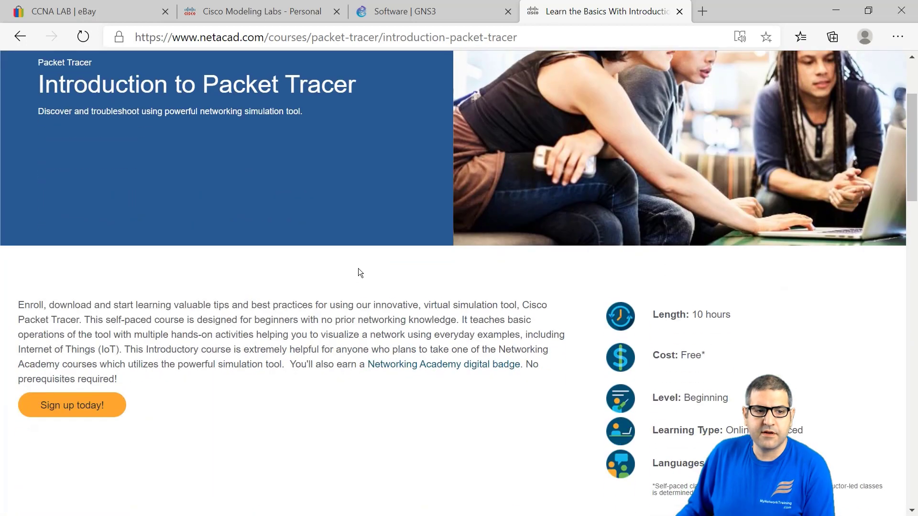
{"action": "left_click", "coordinate": [87, 403]}
{"action": "left_click", "coordinate": [68, 406]}
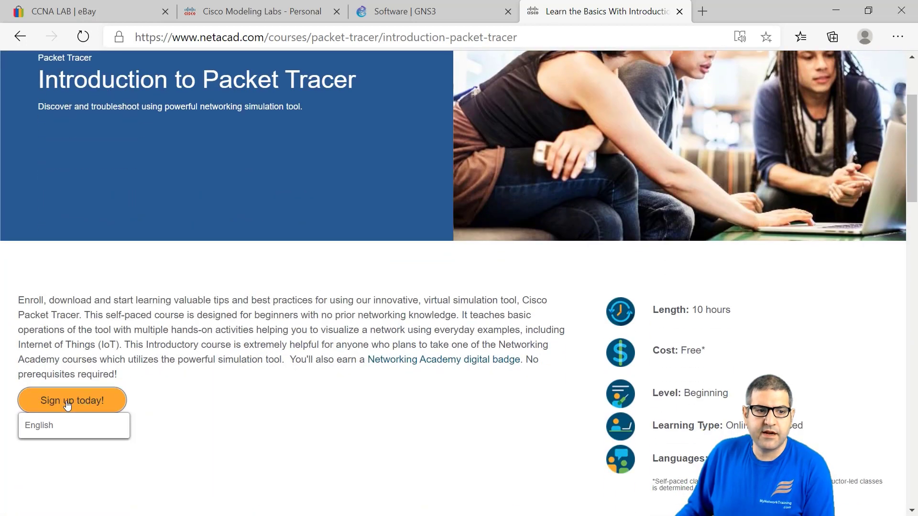
{"action": "left_click", "coordinate": [62, 425]}
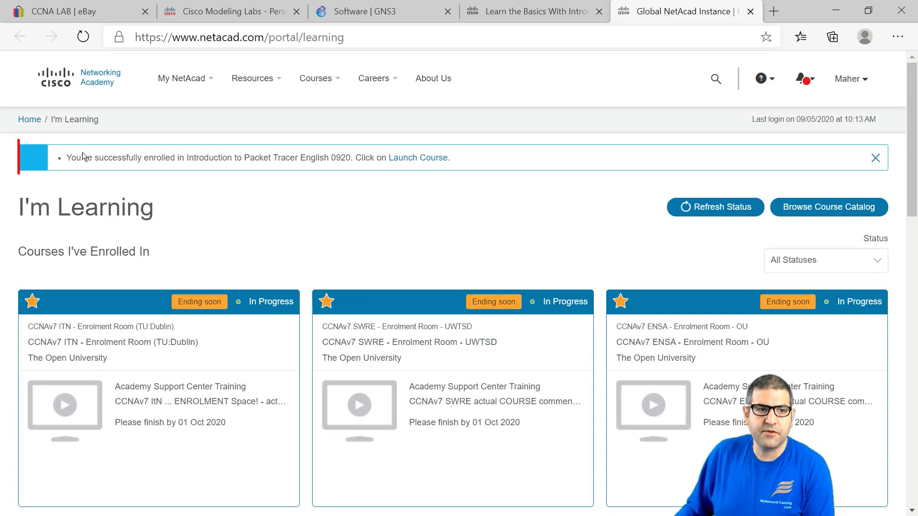
Step: Check the enrolment confirmation and launch the Introduction to Packet Tracer English 0920 course
{"action": "mouse_move", "coordinate": [68, 158]}
{"action": "left_mouse_down"}
{"action": "mouse_move", "coordinate": [193, 170]}
{"action": "mouse_move", "coordinate": [237, 158]}
{"action": "left_mouse_up"}
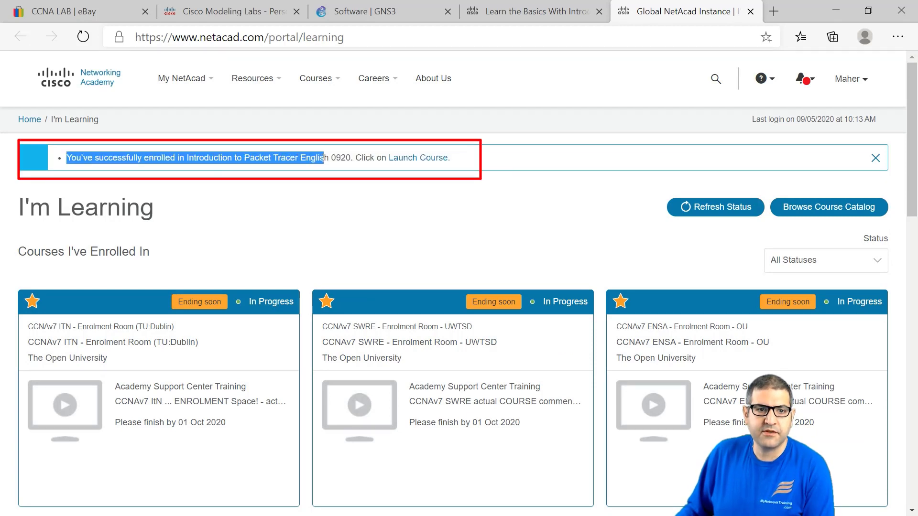
{"action": "left_click", "coordinate": [355, 203]}
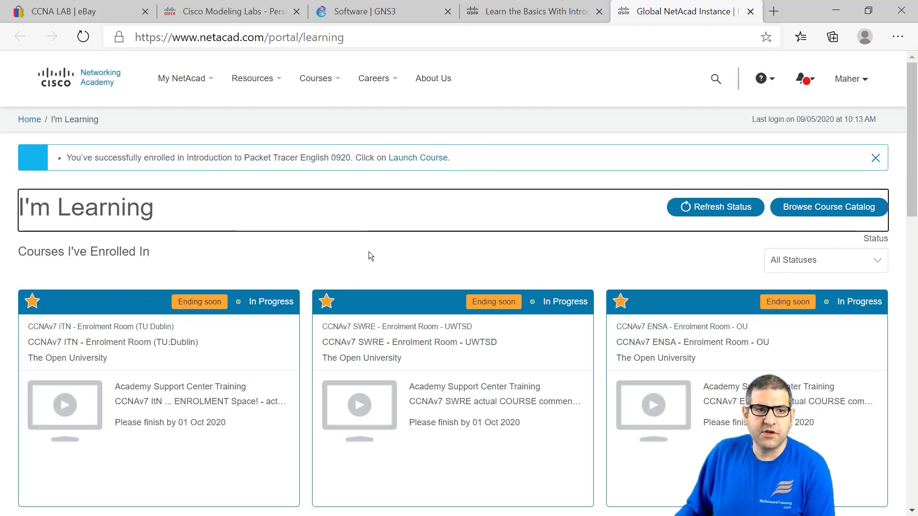
{"action": "left_click", "coordinate": [431, 161]}
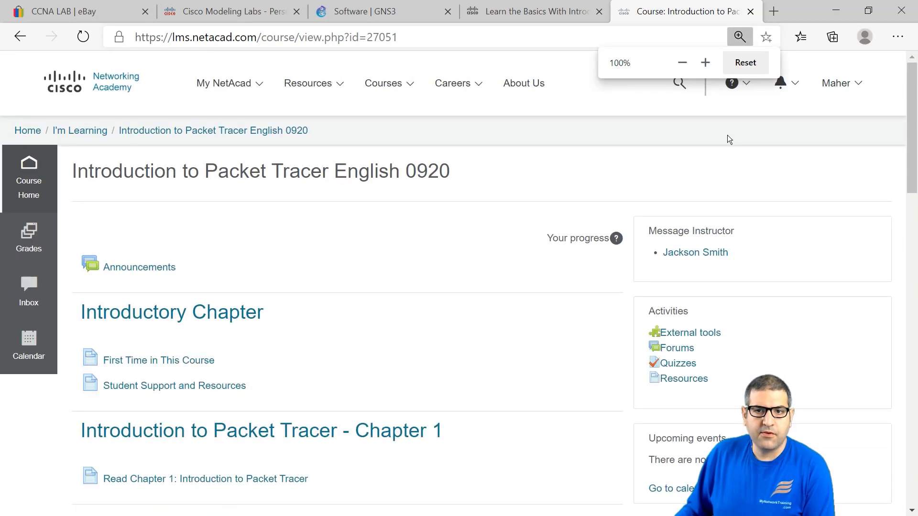
Step: Scroll through the course's eight chapters, two quizzes and completion certificate
{"action": "scroll", "coordinate": [478, 242], "scroll_direction": "down", "scroll_amount": 2}
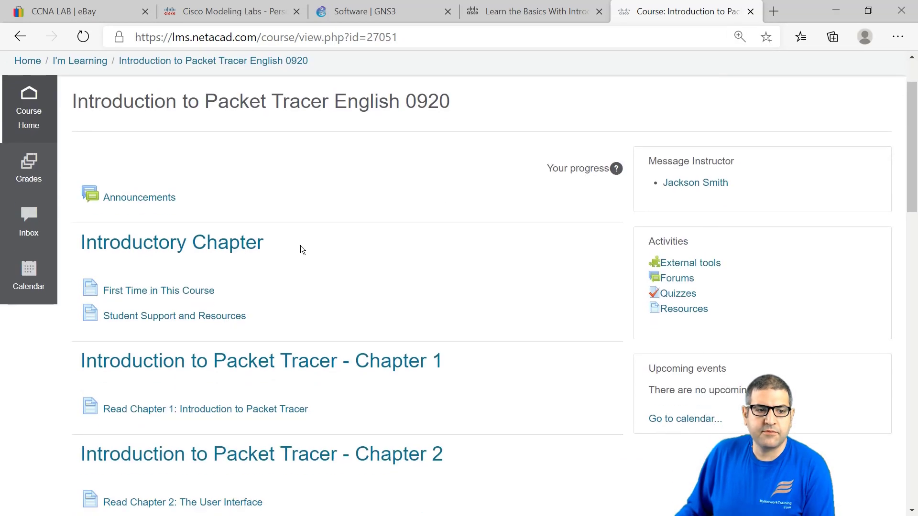
{"action": "scroll", "coordinate": [302, 249], "scroll_direction": "down", "scroll_amount": 10}
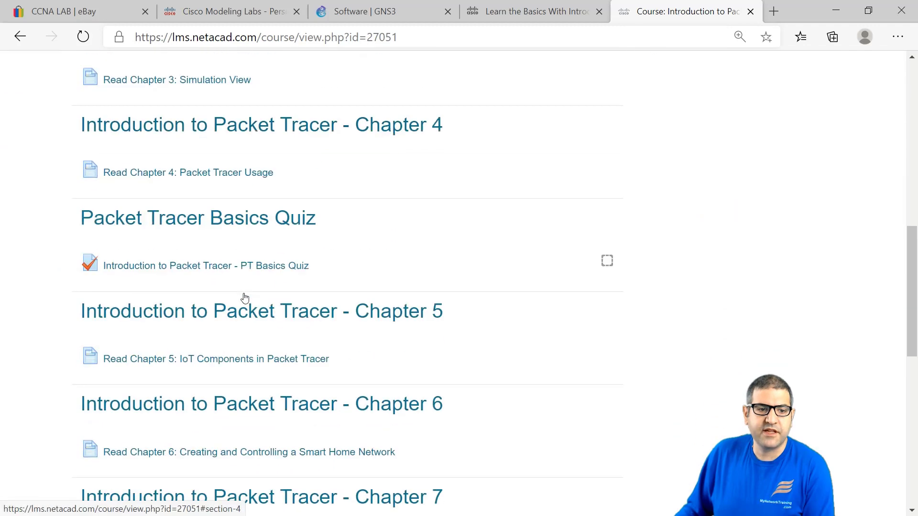
{"action": "scroll", "coordinate": [244, 298], "scroll_direction": "down", "scroll_amount": 8}
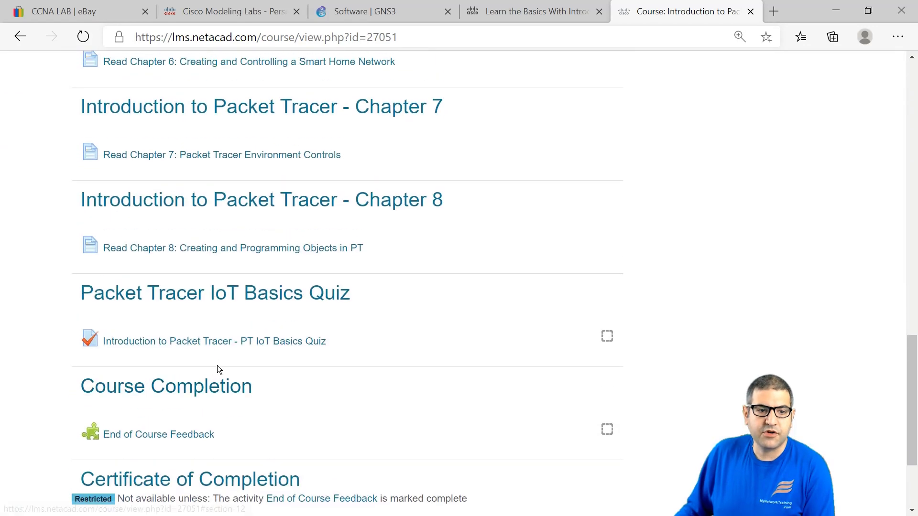
{"action": "scroll", "coordinate": [217, 365], "scroll_direction": "down", "scroll_amount": 3}
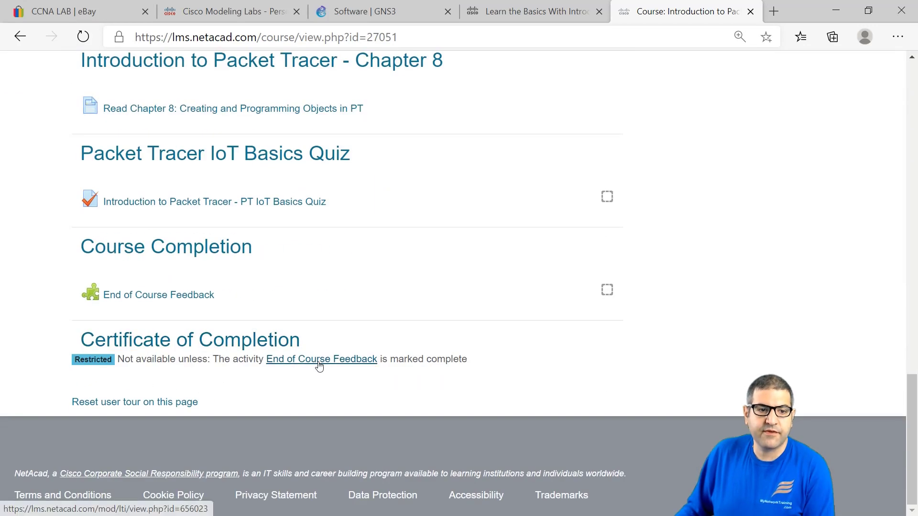
{"action": "scroll", "coordinate": [335, 351], "scroll_direction": "up", "scroll_amount": 14}
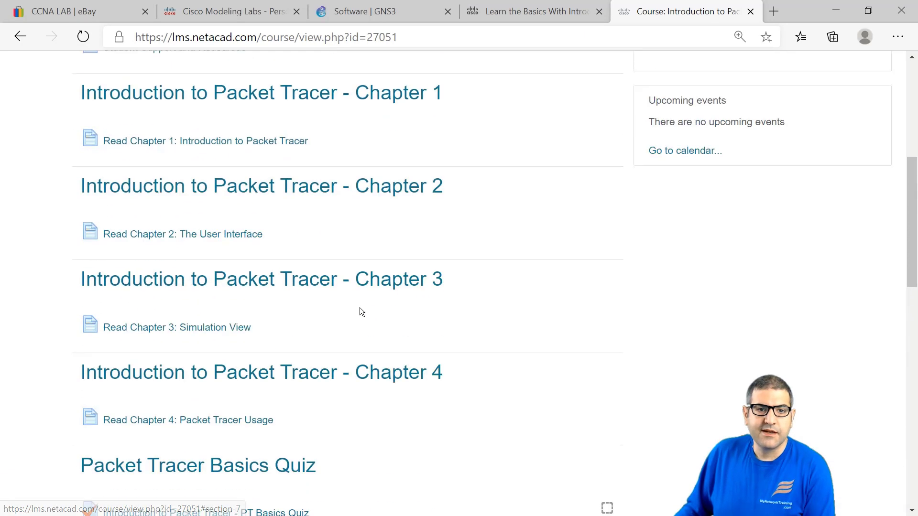
{"action": "scroll", "coordinate": [361, 311], "scroll_direction": "up", "scroll_amount": 7}
Step: Go to Resources > Download Packet Tracer and download the Windows 7.3.1 64 Bit installer
{"action": "left_click", "coordinate": [330, 85]}
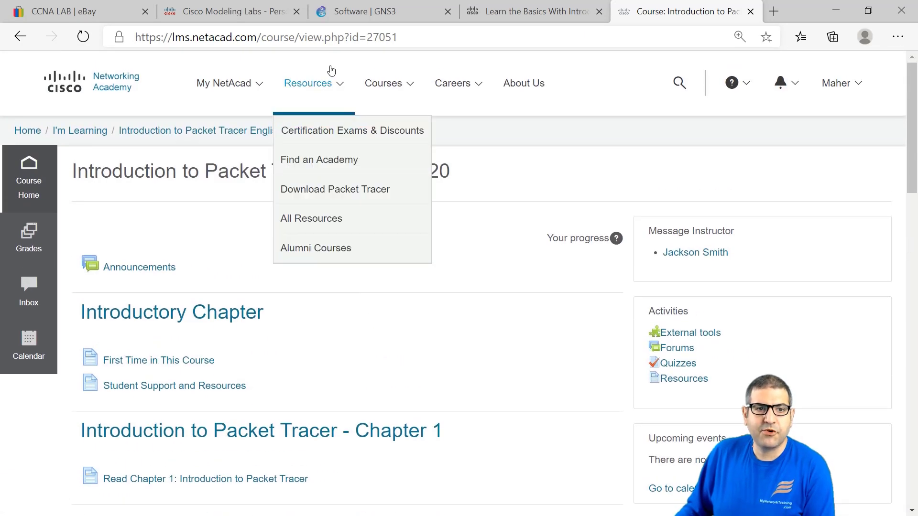
{"action": "left_click", "coordinate": [324, 190]}
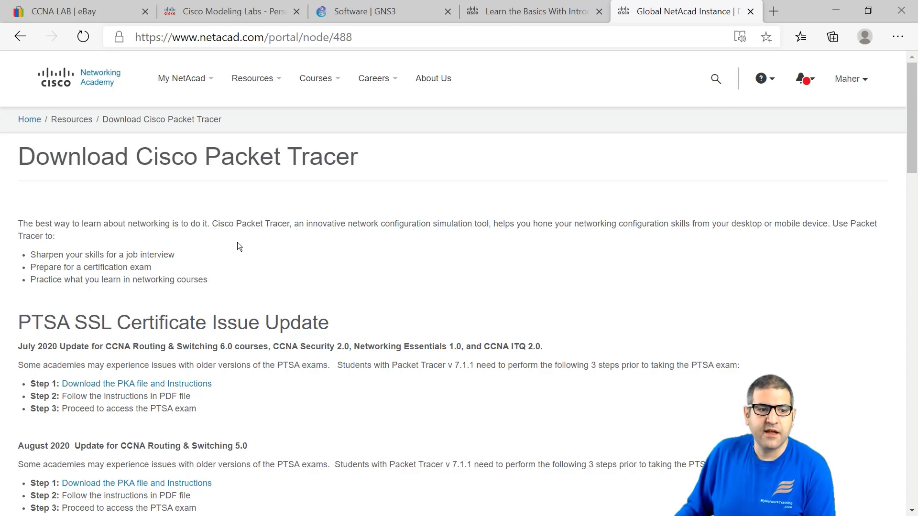
{"action": "scroll", "coordinate": [237, 244], "scroll_direction": "down", "scroll_amount": 3}
{"action": "key", "text": "ctrl+plus"}
{"action": "key", "text": "ctrl+plus"}
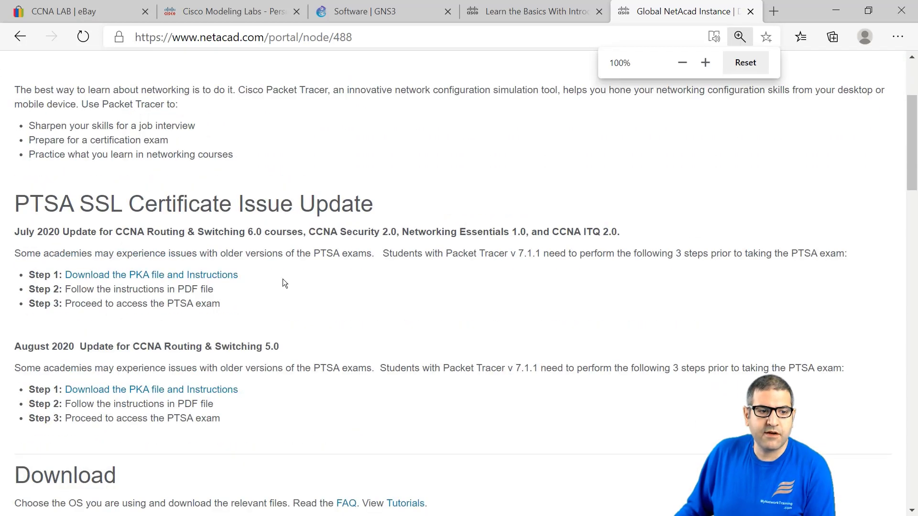
{"action": "scroll", "coordinate": [283, 279], "scroll_direction": "down", "scroll_amount": 4}
{"action": "scroll", "coordinate": [285, 283], "scroll_direction": "down", "scroll_amount": 7}
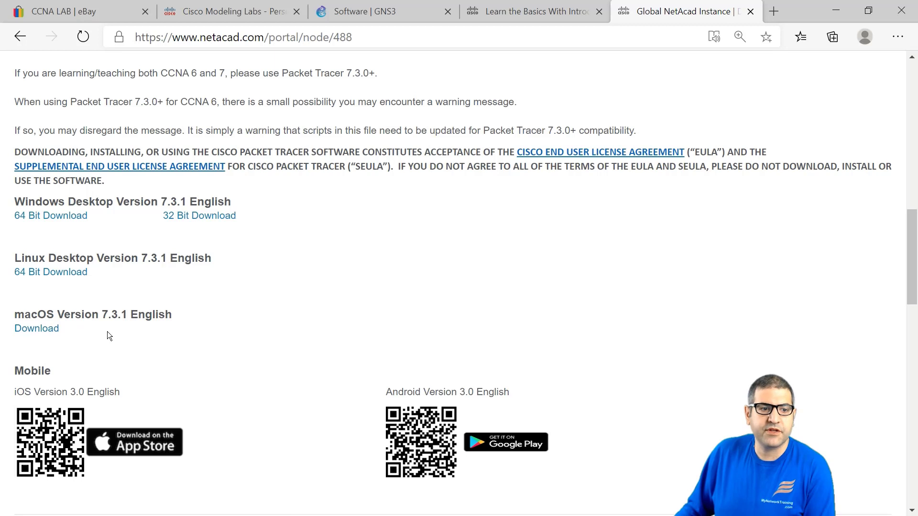
{"action": "scroll", "coordinate": [113, 323], "scroll_direction": "up", "scroll_amount": 2}
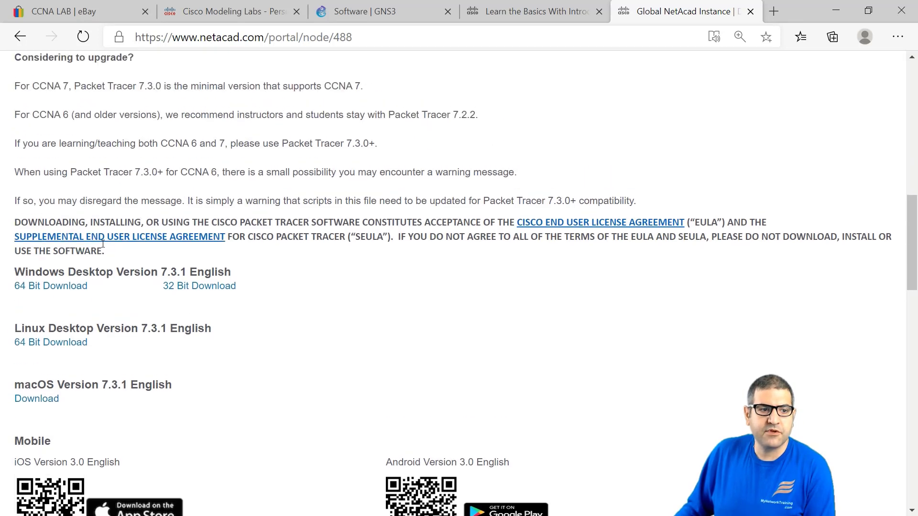
{"action": "left_click", "coordinate": [58, 288]}
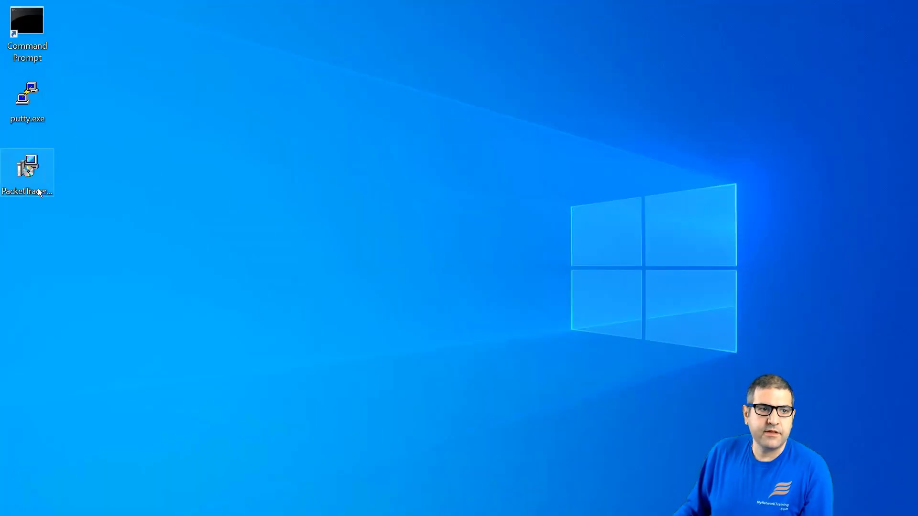
Step: Install Packet Tracer 7.3.1 64Bit, accepting the licence and default folders and desktop shortcut
{"action": "left_click", "coordinate": [35, 163]}
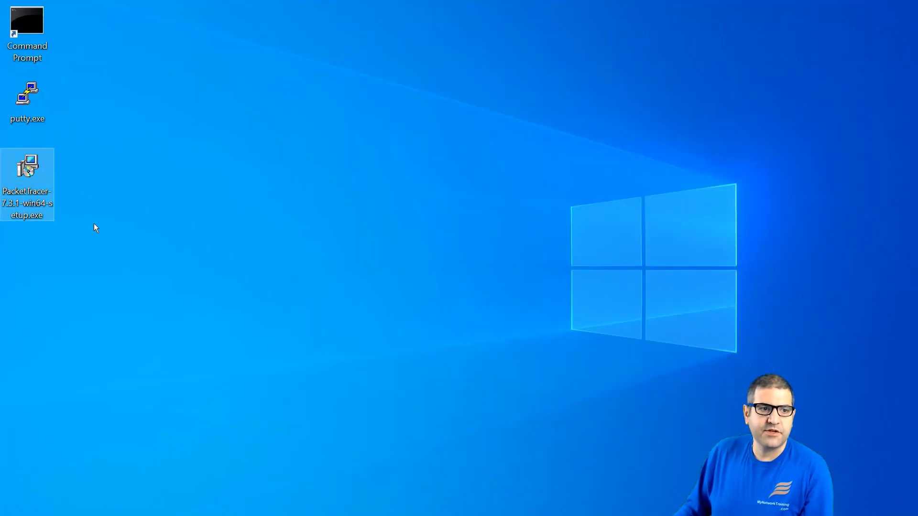
{"action": "double_click", "coordinate": [29, 168]}
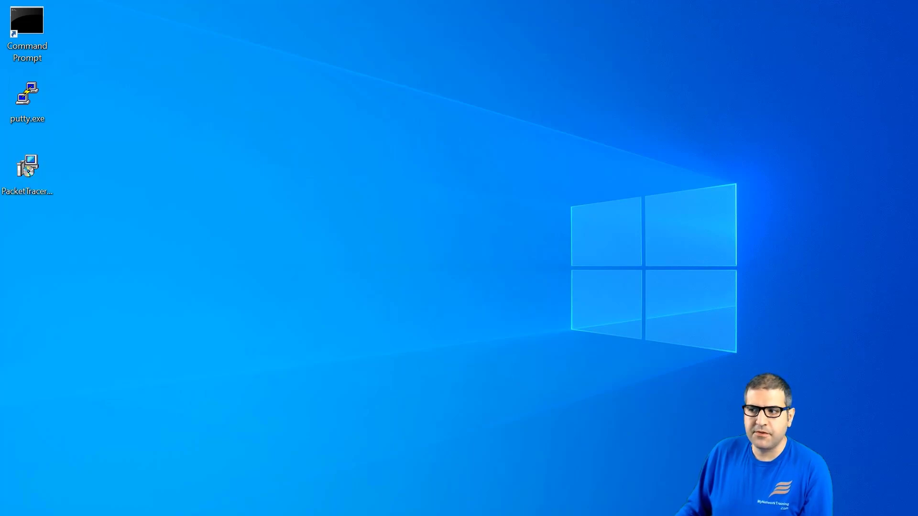
{"action": "left_click_drag", "start_coordinate": [855, 167], "coordinate": [378, 78]}
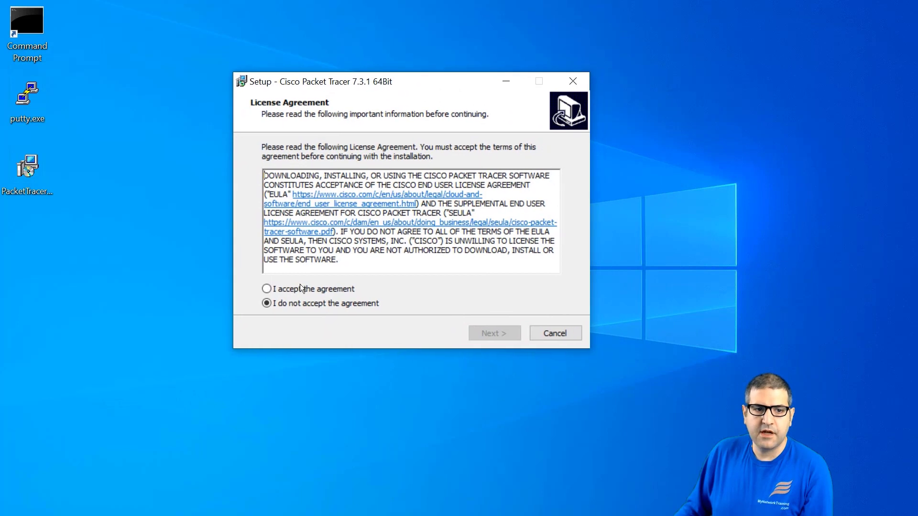
{"action": "left_click", "coordinate": [301, 291]}
{"action": "left_click", "coordinate": [492, 333]}
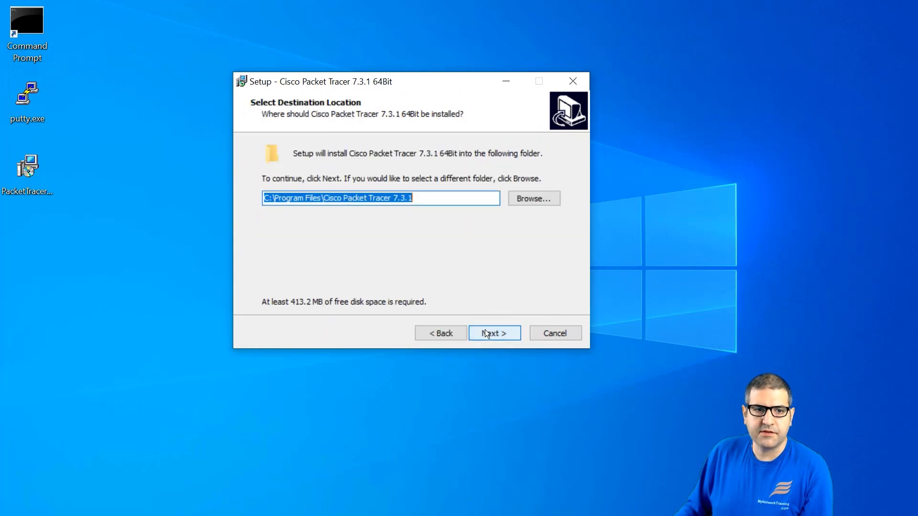
{"action": "left_click", "coordinate": [493, 333]}
{"action": "left_click", "coordinate": [493, 334]}
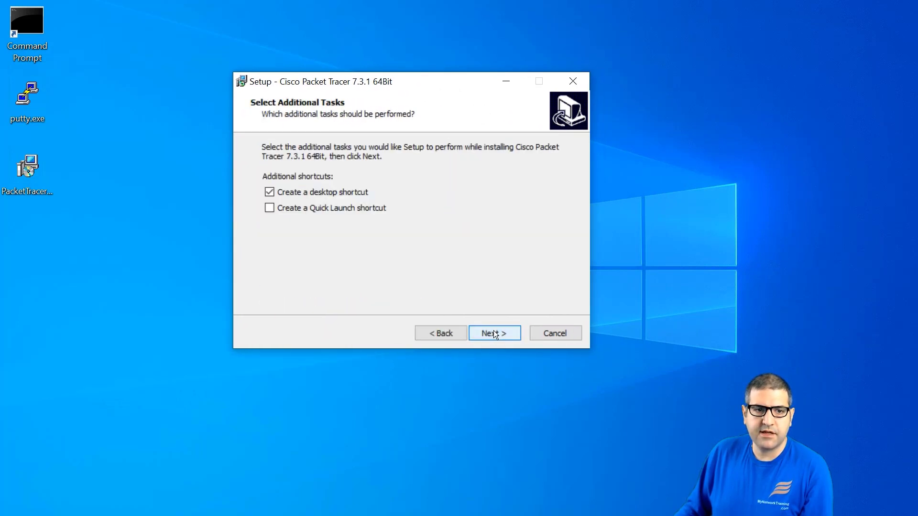
{"action": "left_click", "coordinate": [494, 333]}
{"action": "left_click", "coordinate": [494, 333]}
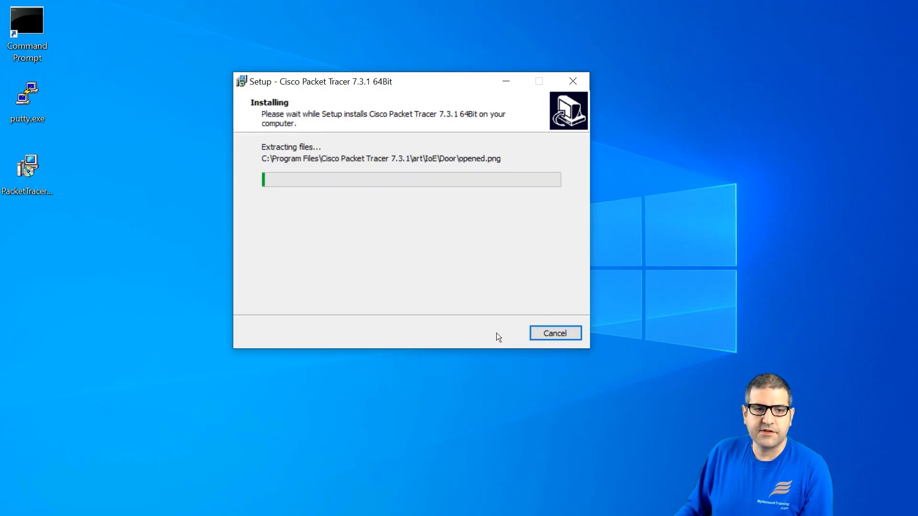
{"action": "left_click_drag", "start_coordinate": [466, 95], "coordinate": [424, 98]}
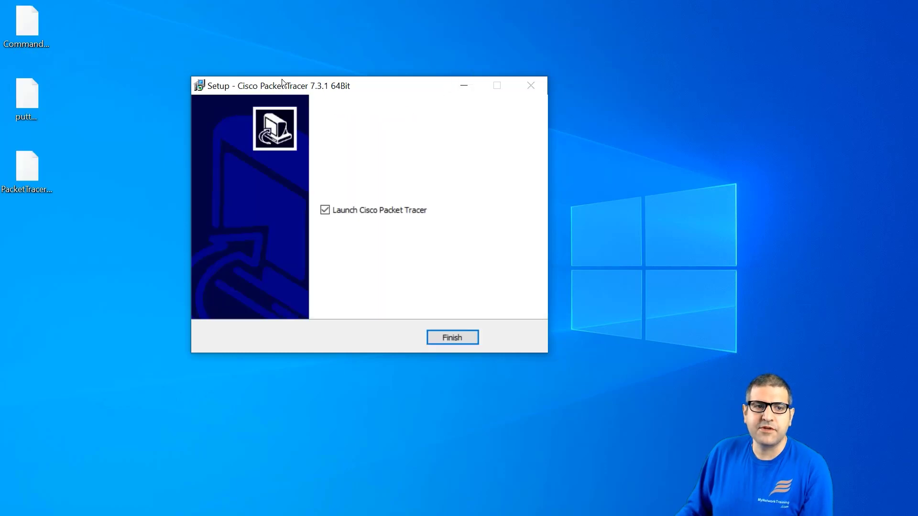
Step: Finish setup, decline multi-user mode, and sign in with the netacad account username and password
{"action": "left_click", "coordinate": [445, 336]}
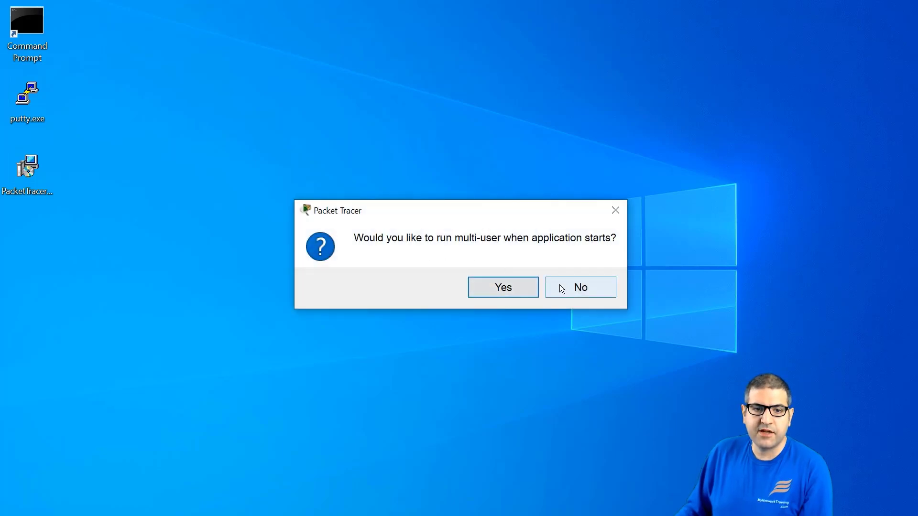
{"action": "left_click", "coordinate": [581, 287]}
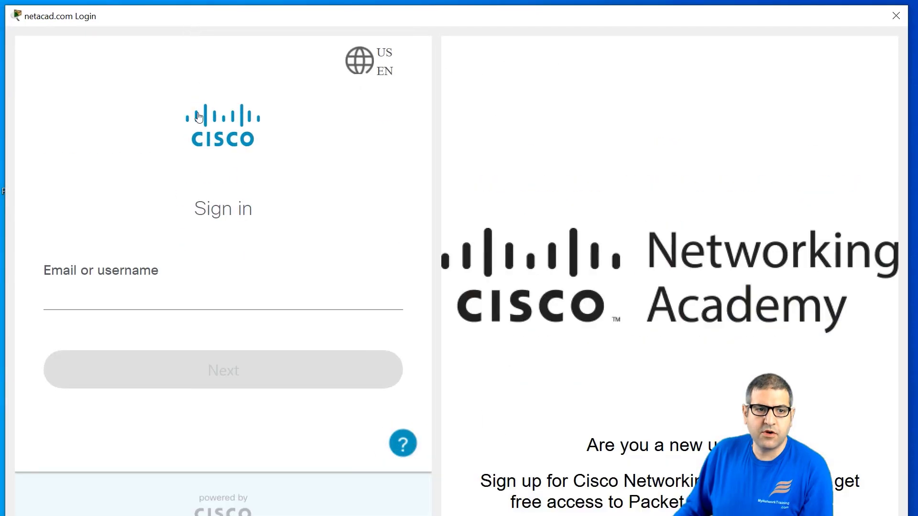
{"action": "left_click", "coordinate": [157, 293]}
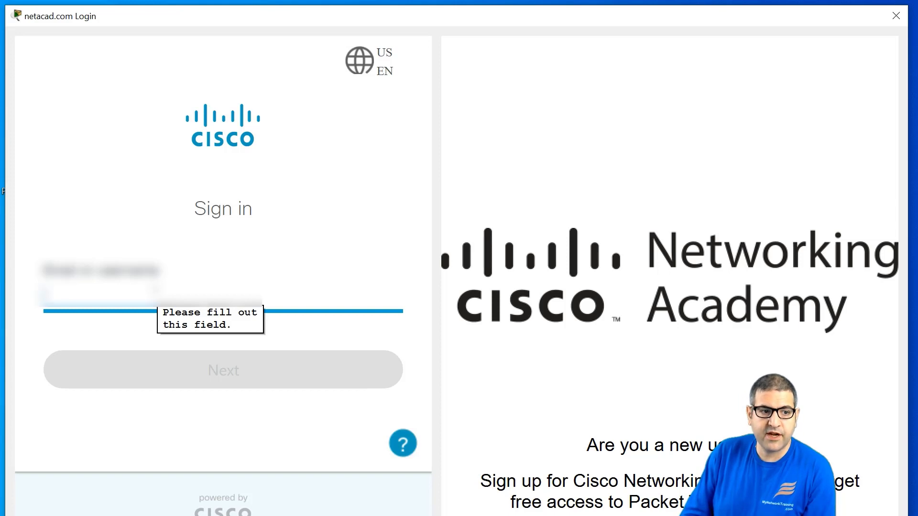
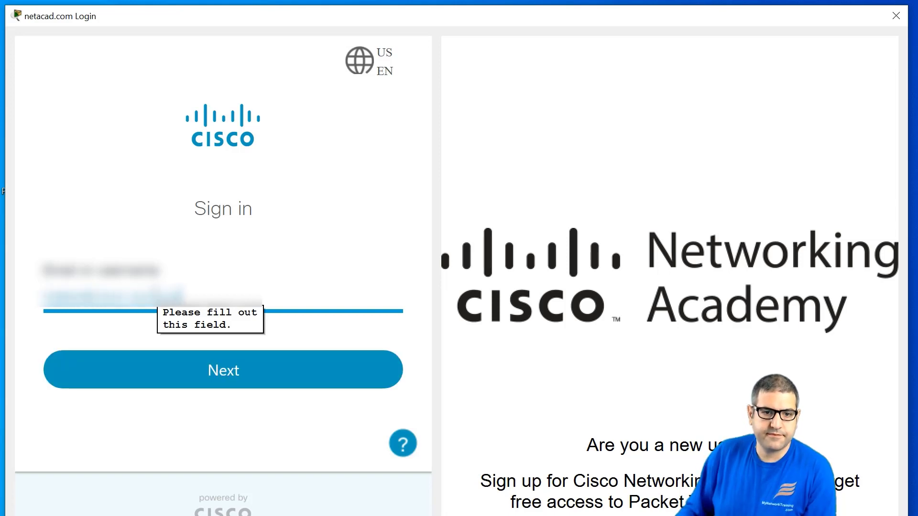
{"action": "left_click", "coordinate": [243, 385]}
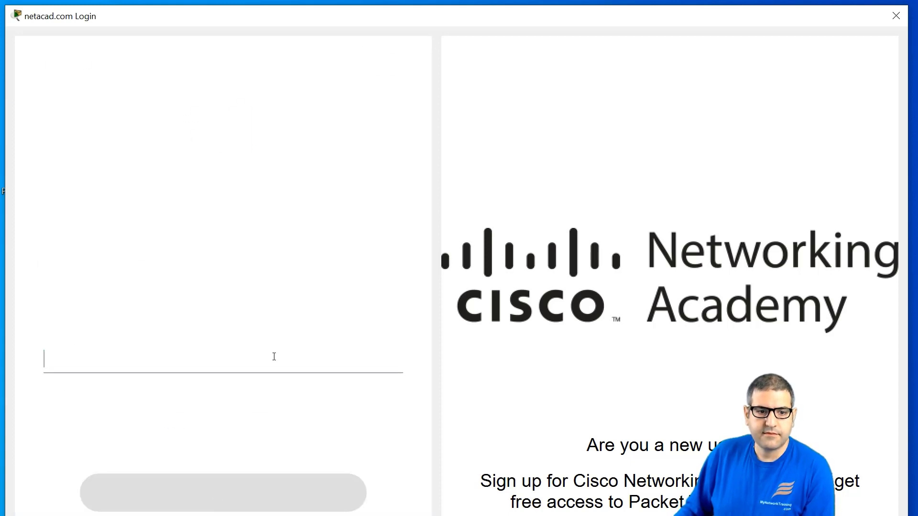
{"action": "type", "text": "••••••"}
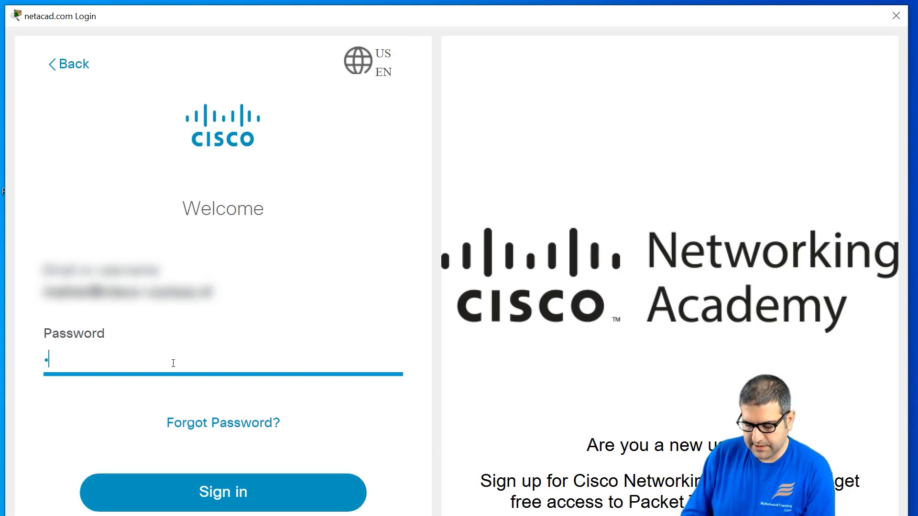
{"action": "type", "text": "•••"}
{"action": "key", "text": "Return"}
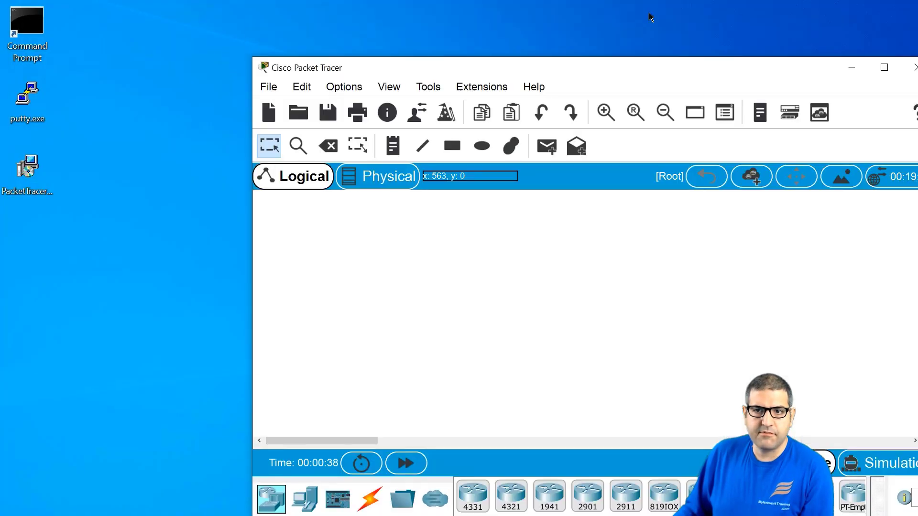
Step: Maximize Packet Tracer and place two 2901 routers, Router0 and Router1, side by side
{"action": "left_click", "coordinate": [884, 67]}
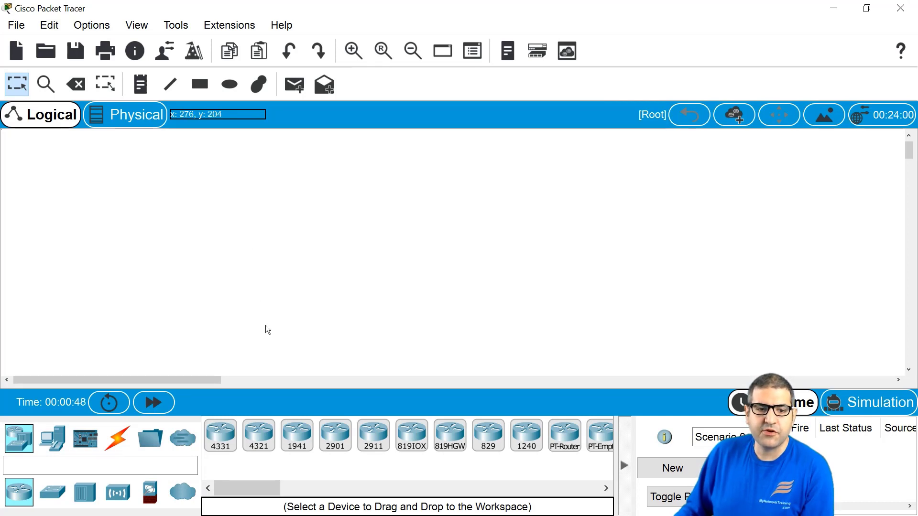
{"action": "left_click_drag", "start_coordinate": [335, 435], "coordinate": [240, 262]}
{"action": "left_click_drag", "start_coordinate": [246, 231], "coordinate": [246, 230]}
{"action": "left_click_drag", "start_coordinate": [335, 436], "coordinate": [362, 273]}
{"action": "left_click_drag", "start_coordinate": [407, 246], "coordinate": [407, 245]}
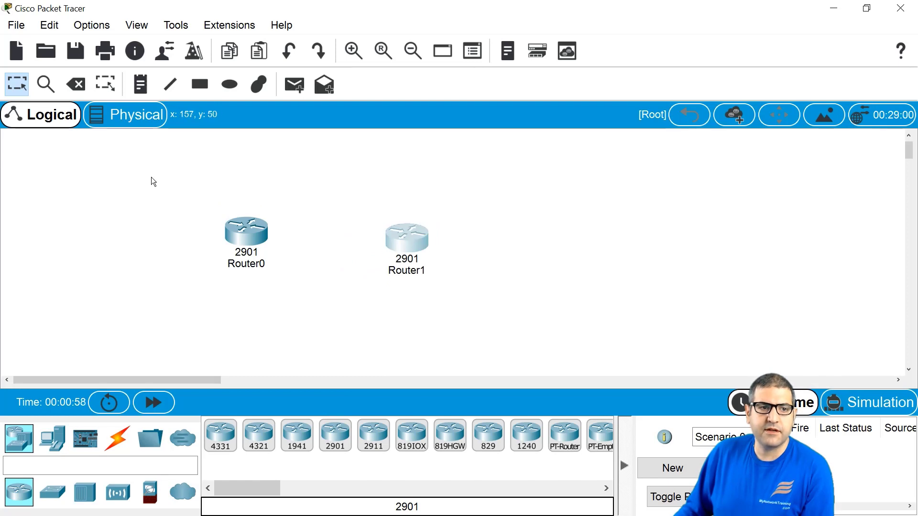
Step: Link both routers' GigabitEthernet0/0 ports with a Copper Straight-Through cable, then open Router0
{"action": "left_click", "coordinate": [117, 441]}
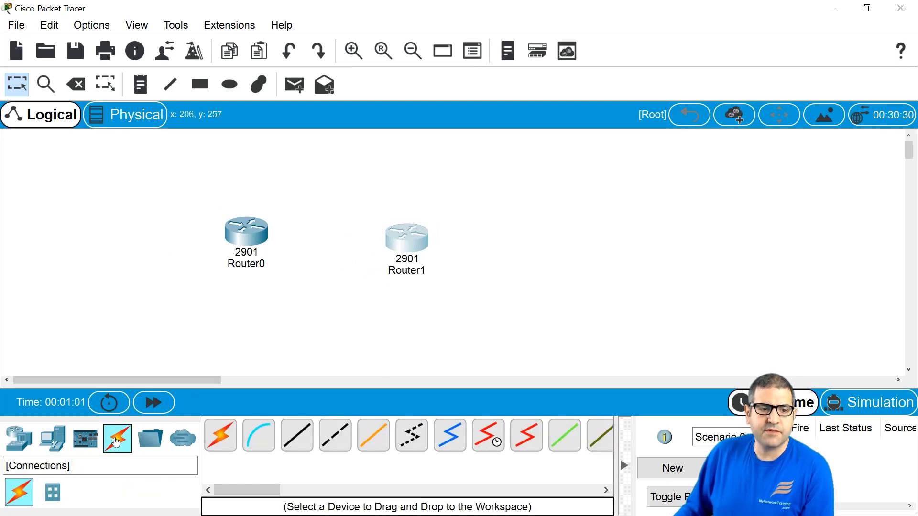
{"action": "left_click", "coordinate": [296, 439]}
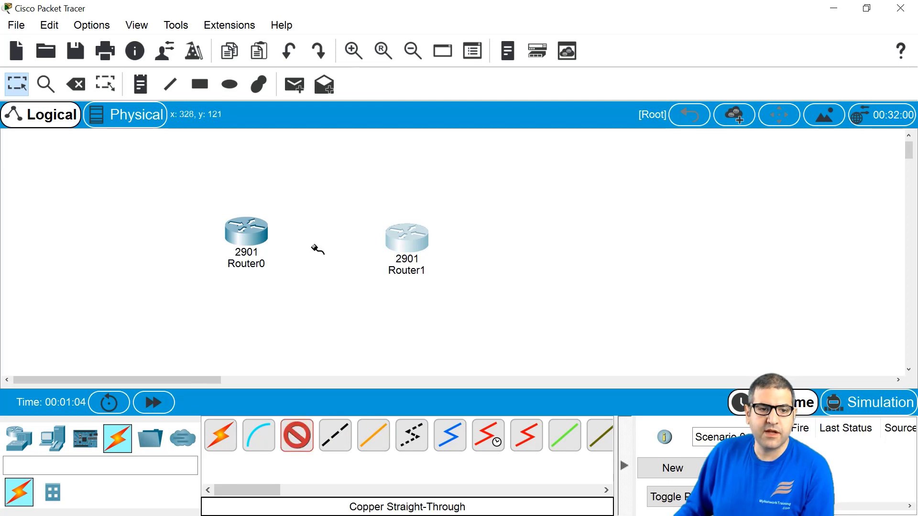
{"action": "left_click", "coordinate": [259, 231]}
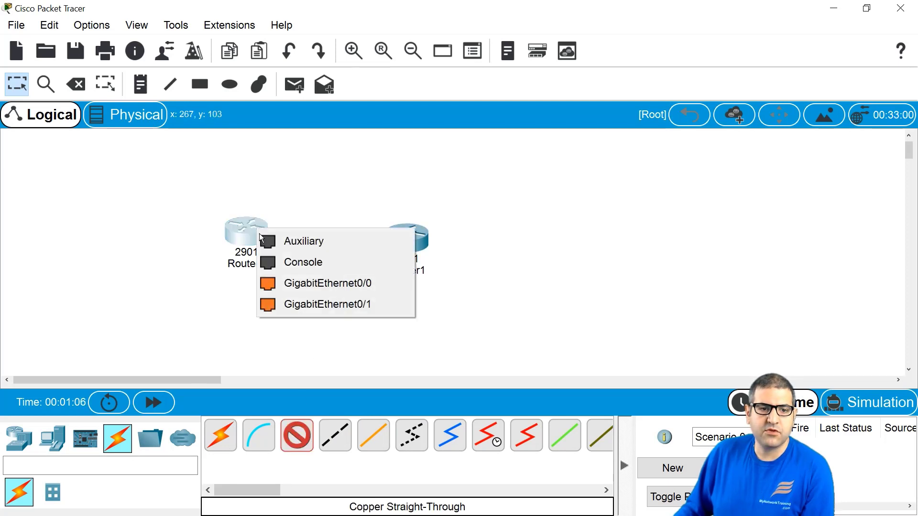
{"action": "left_click", "coordinate": [317, 284]}
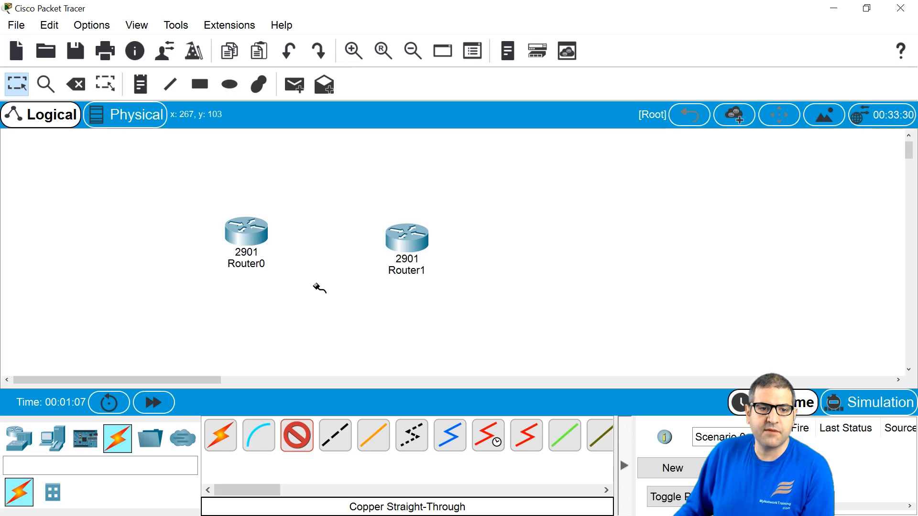
{"action": "left_click", "coordinate": [406, 240]}
{"action": "left_click", "coordinate": [437, 282]}
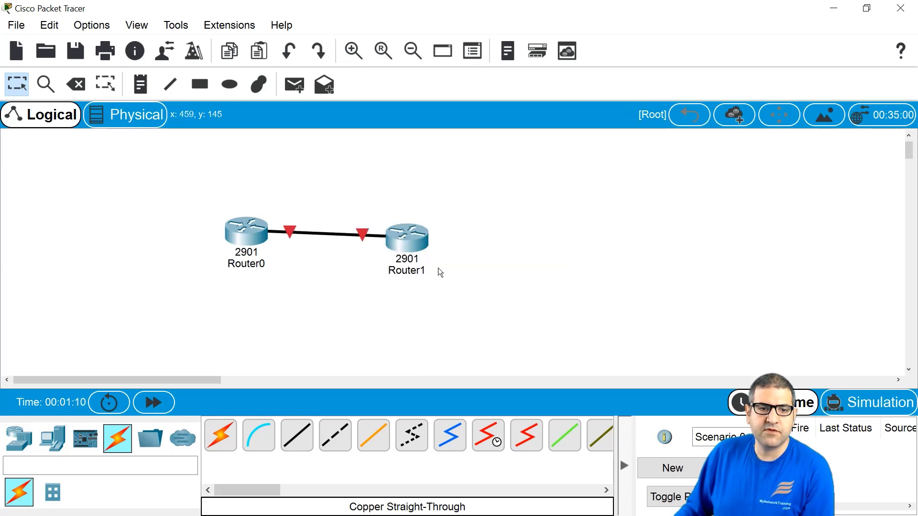
{"action": "left_click", "coordinate": [240, 236]}
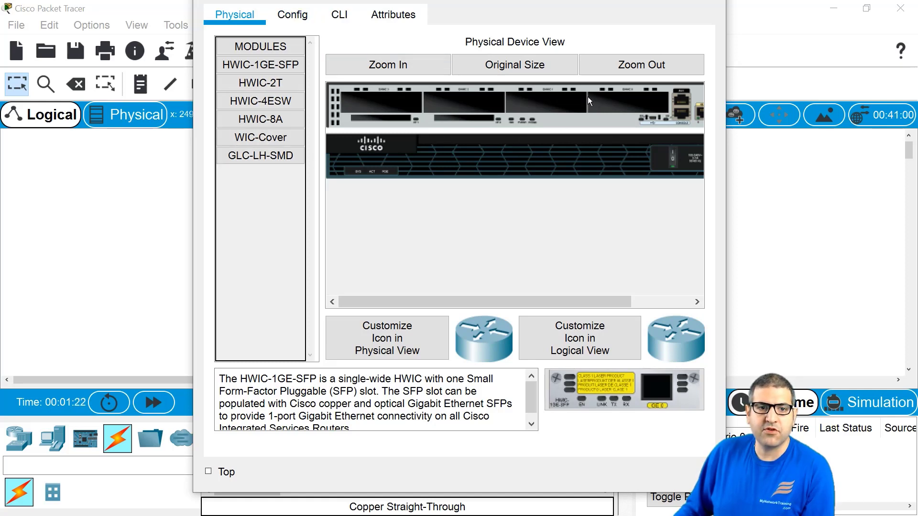
Step: In Router0's CLI, enter privileged mode with 'ena' and global configuration with 'conf t'
{"action": "left_click", "coordinate": [294, 15]}
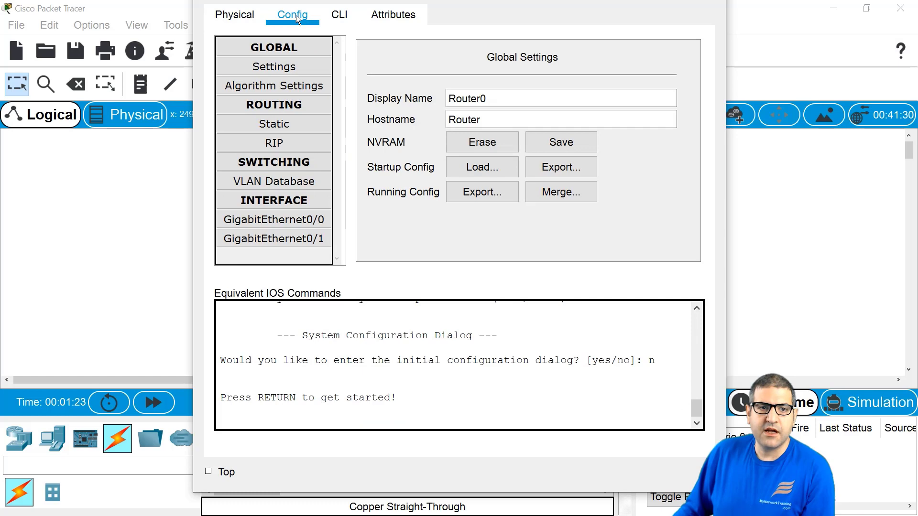
{"action": "left_click", "coordinate": [337, 17]}
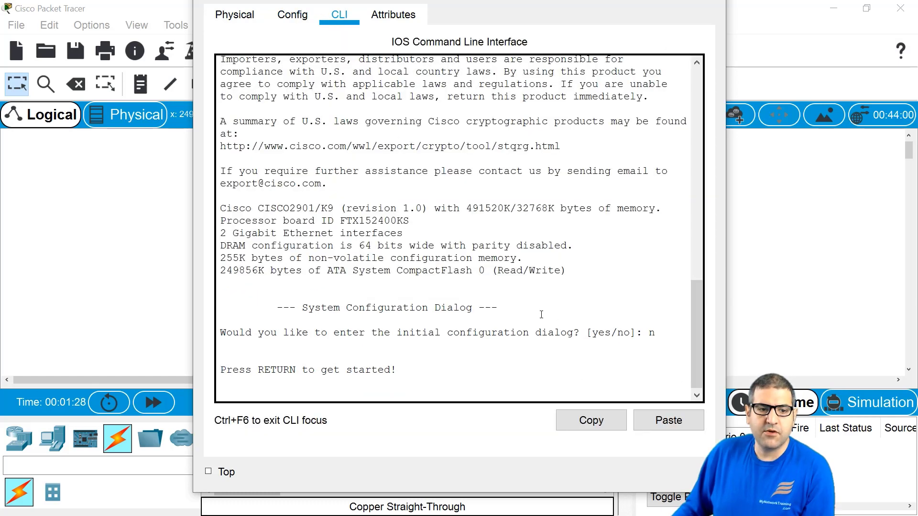
{"action": "key", "text": "Return"}
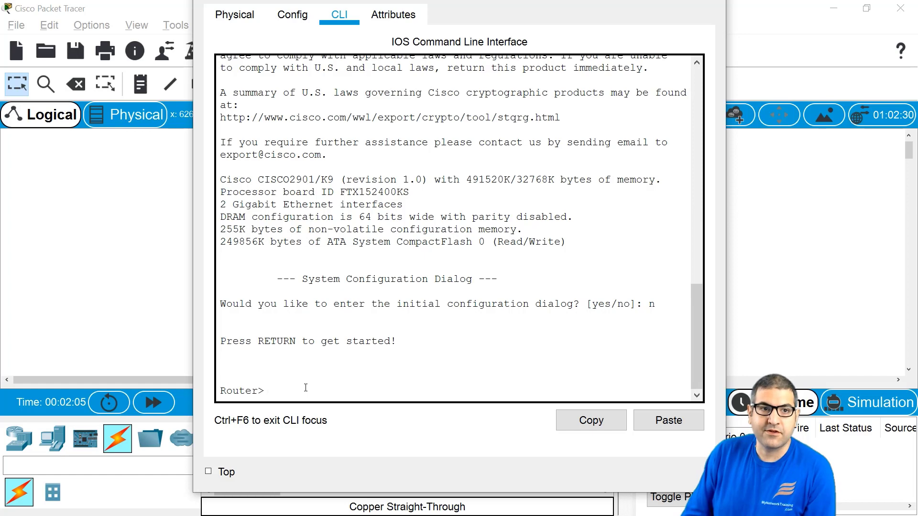
{"action": "type", "text": "f t"}
{"action": "key", "text": "Return"}
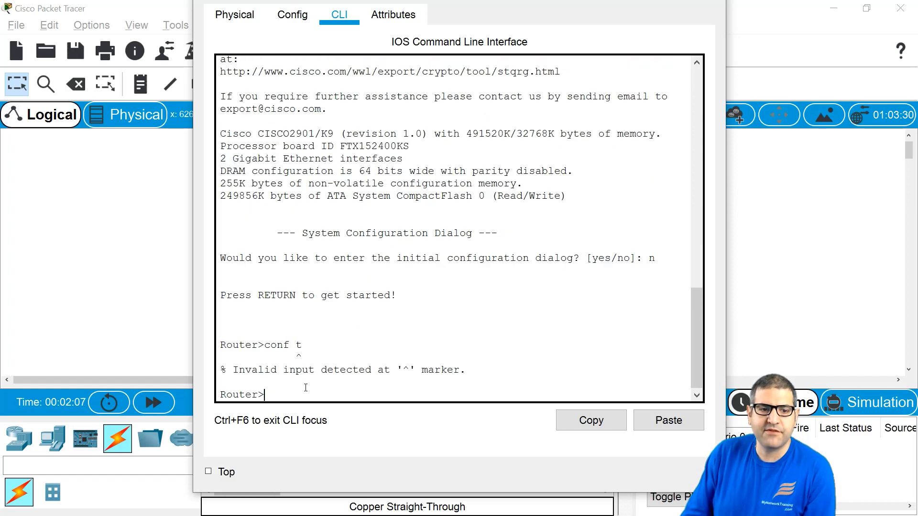
{"action": "type", "text": "ena"}
{"action": "key", "text": "Return"}
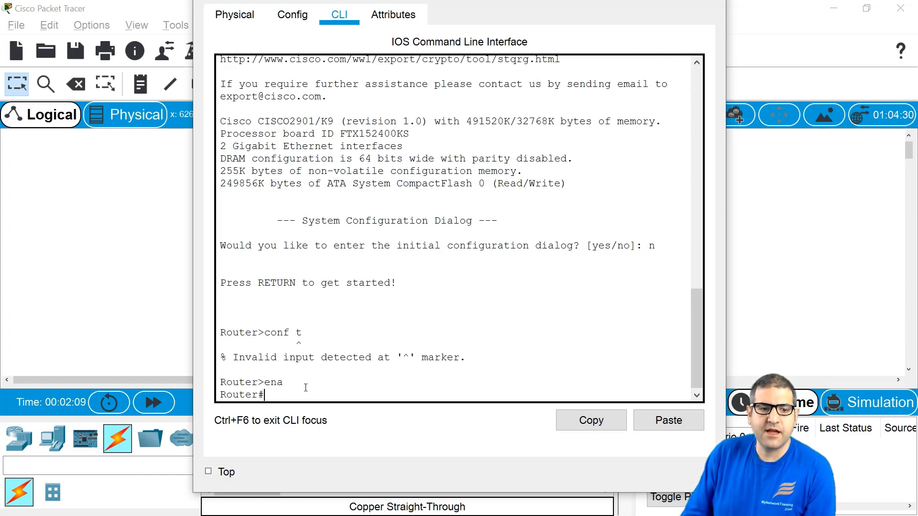
{"action": "type", "text": "conf t"}
{"action": "key", "text": "Return"}
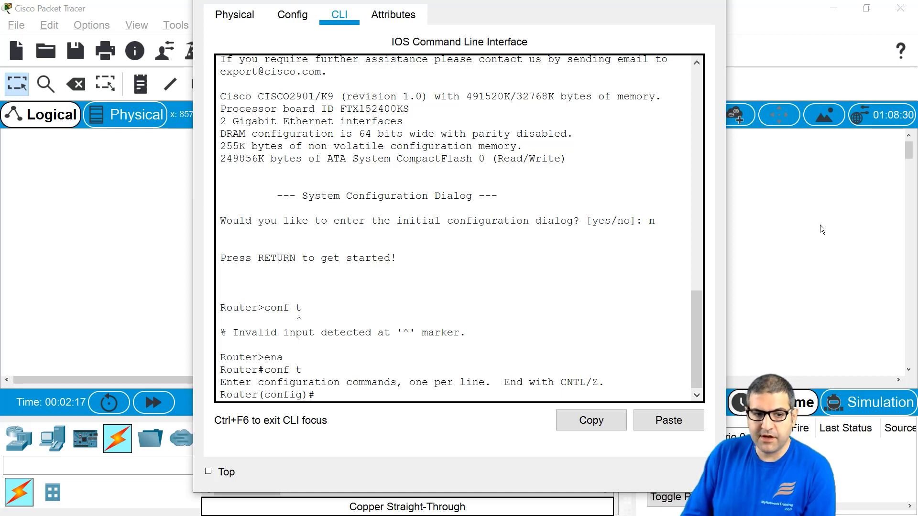
Step: On int g0/0, set ip address 192.168.12.1 255.255.255.0 and bring it up with no shut
{"action": "type", "text": "int g"}
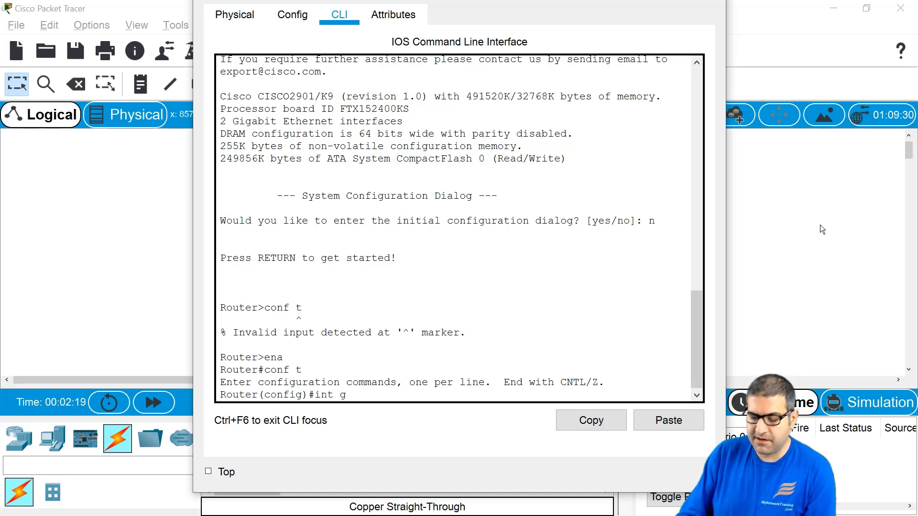
{"action": "type", "text": "0/0"}
{"action": "key", "text": "Return"}
{"action": "type", "text": "ip ad"}
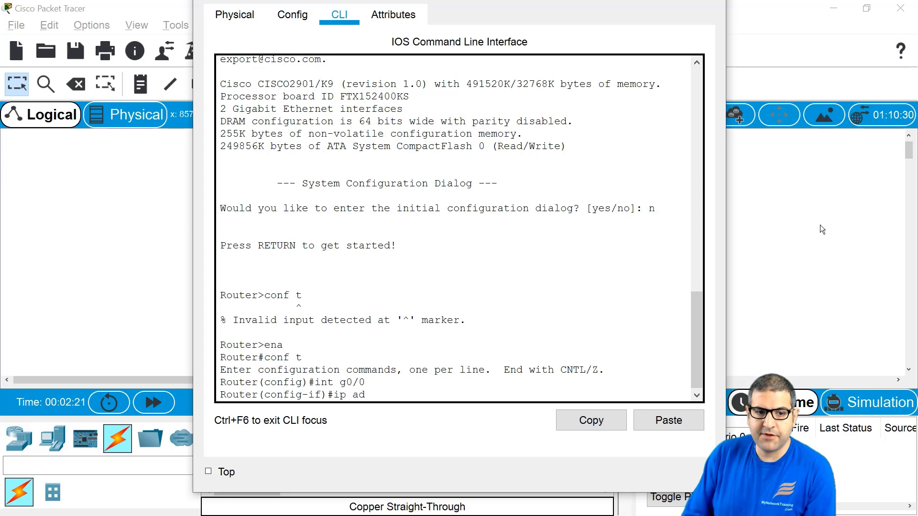
{"action": "type", "text": "d"}
{"action": "key", "text": "Tab"}
{"action": "type", "text": "192.16"}
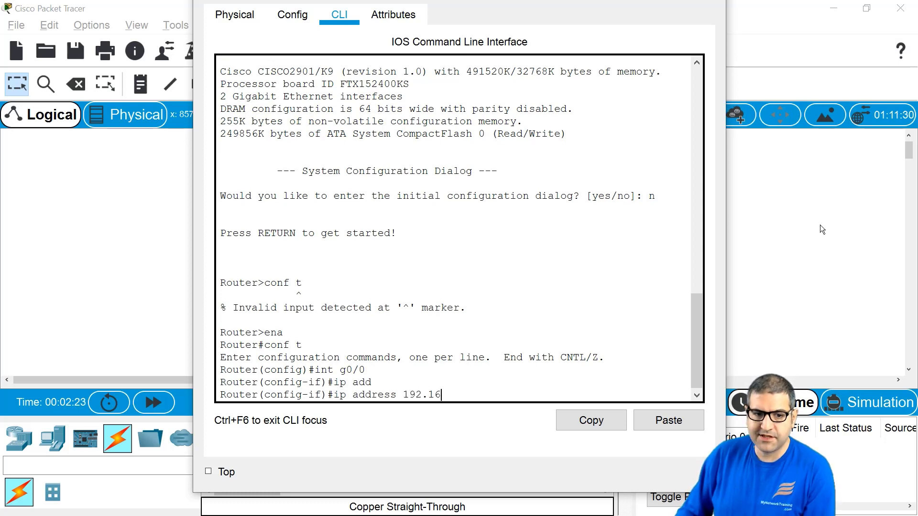
{"action": "type", "text": "8.12.1"}
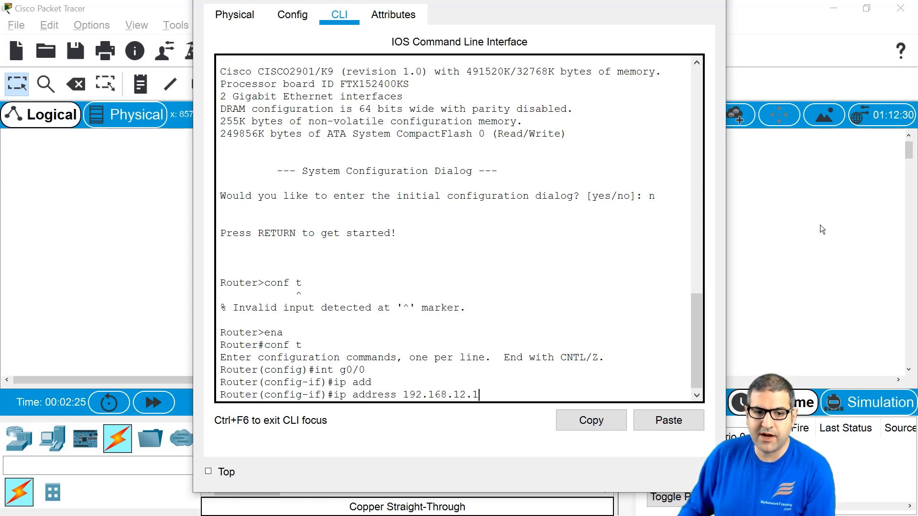
{"action": "type", "text": " 255.2"}
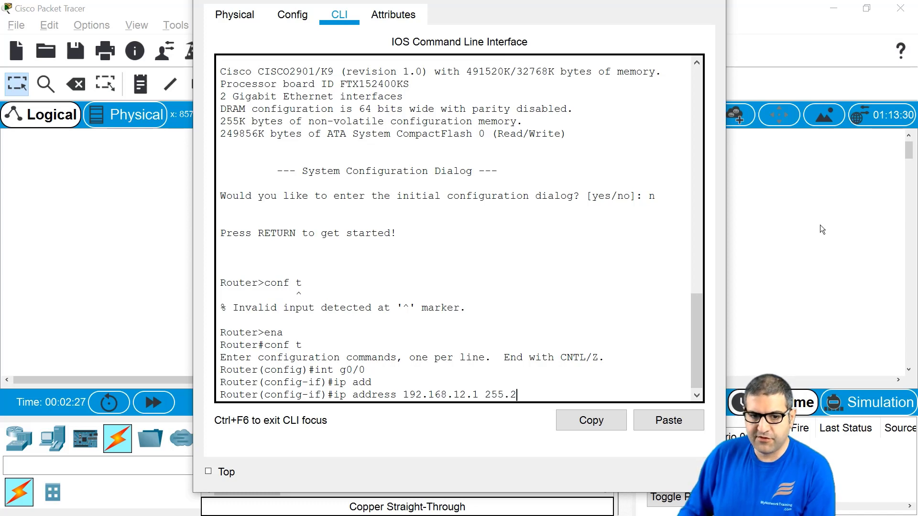
{"action": "type", "text": "55.255.0"}
{"action": "key", "text": "Return"}
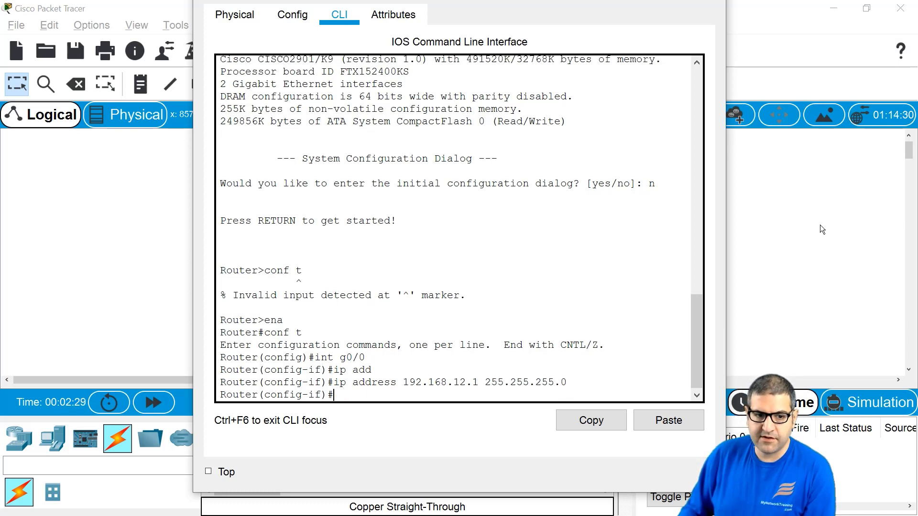
{"action": "type", "text": "no shut"}
{"action": "key", "text": "Return"}
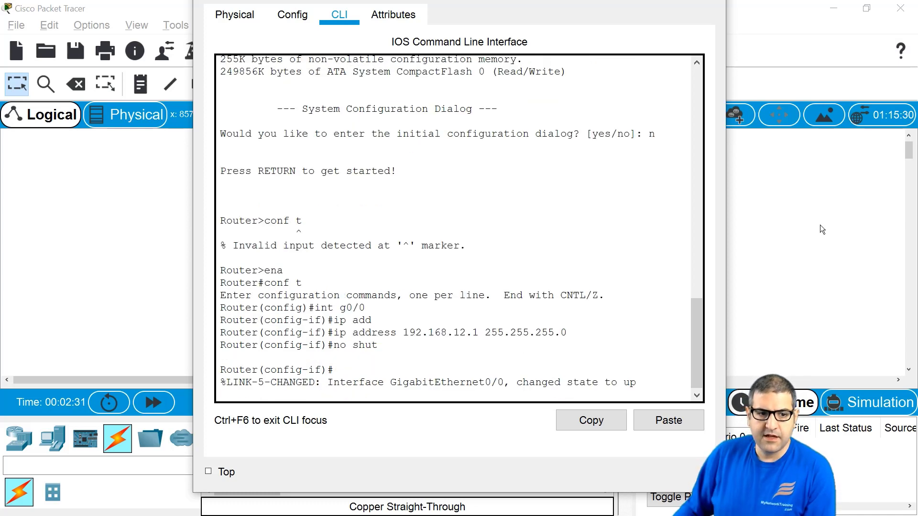
{"action": "key", "text": "Return"}
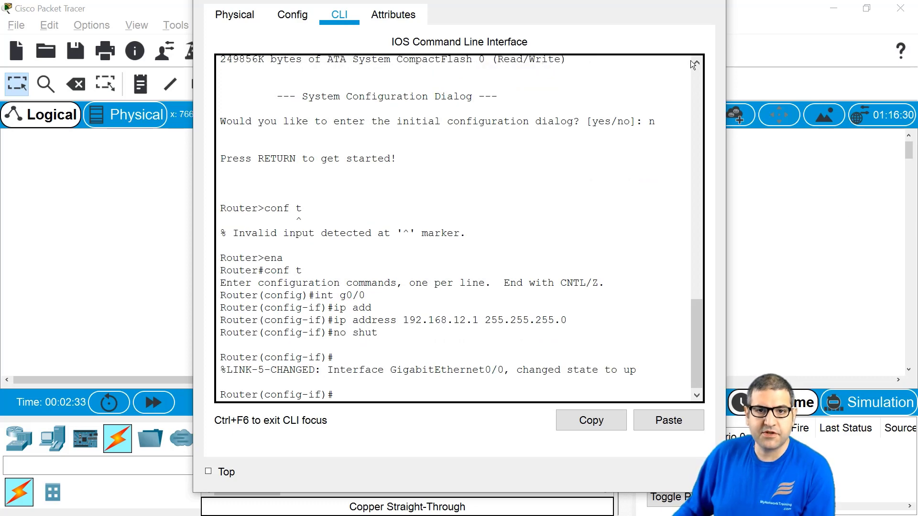
Step: Open Router1's CLI and decline the initial configuration dialog with n
{"action": "left_click", "coordinate": [772, 185]}
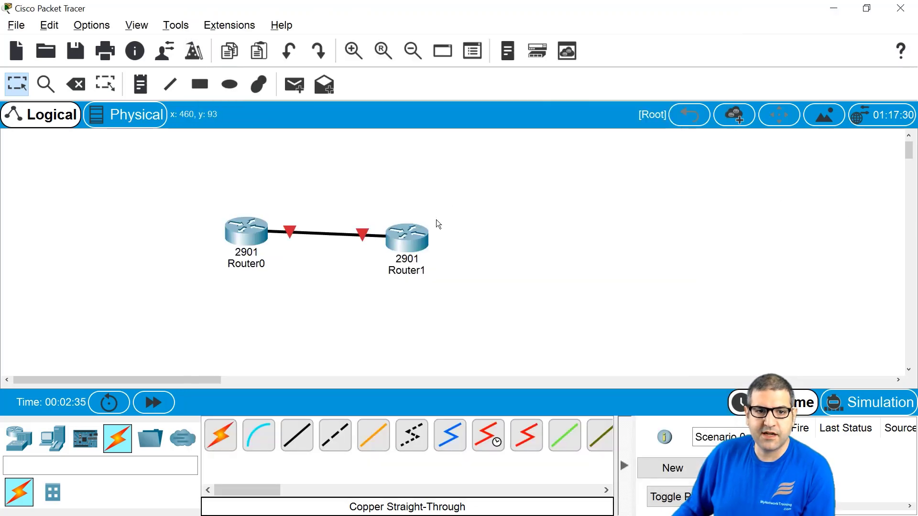
{"action": "left_click", "coordinate": [407, 239]}
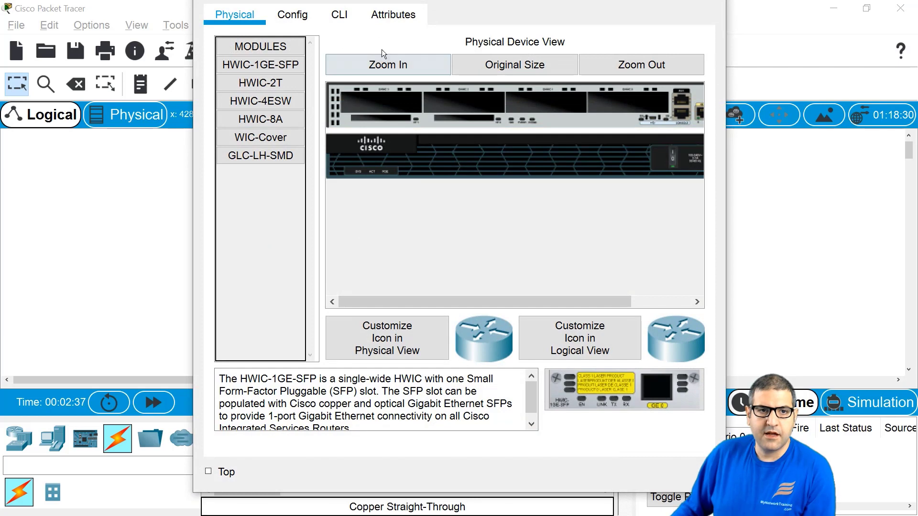
{"action": "left_click", "coordinate": [339, 15]}
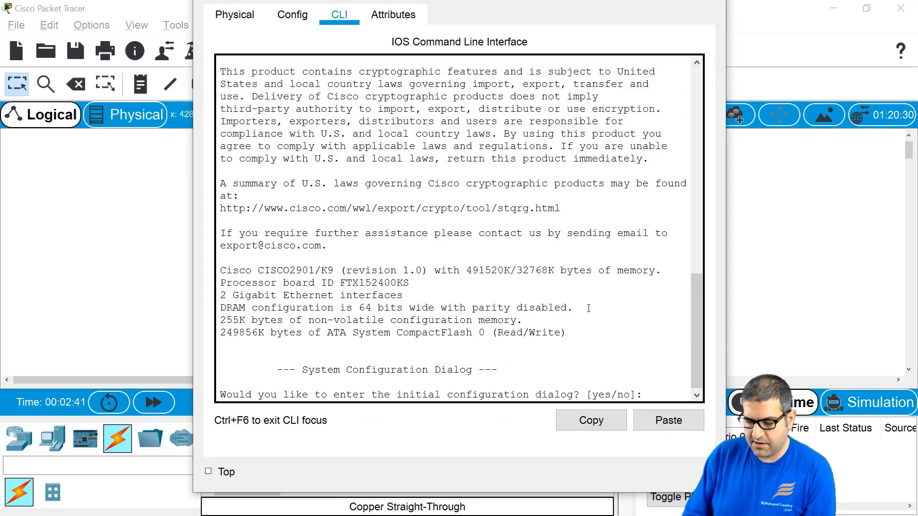
{"action": "type", "text": "n"}
{"action": "key", "text": "Return"}
Step: Enter privileged mode on Router1 and start configuring interface g0/0
{"action": "key", "text": "Return"}
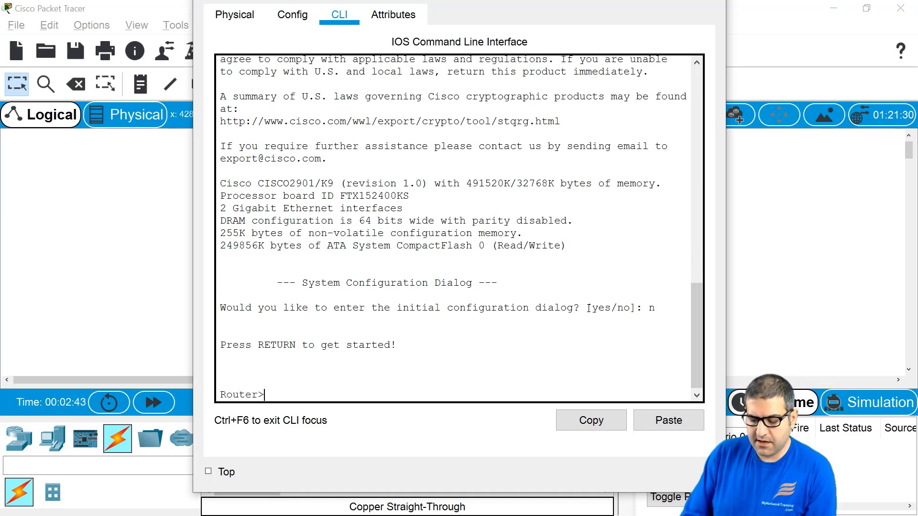
{"action": "type", "text": "ena"}
{"action": "key", "text": "Return"}
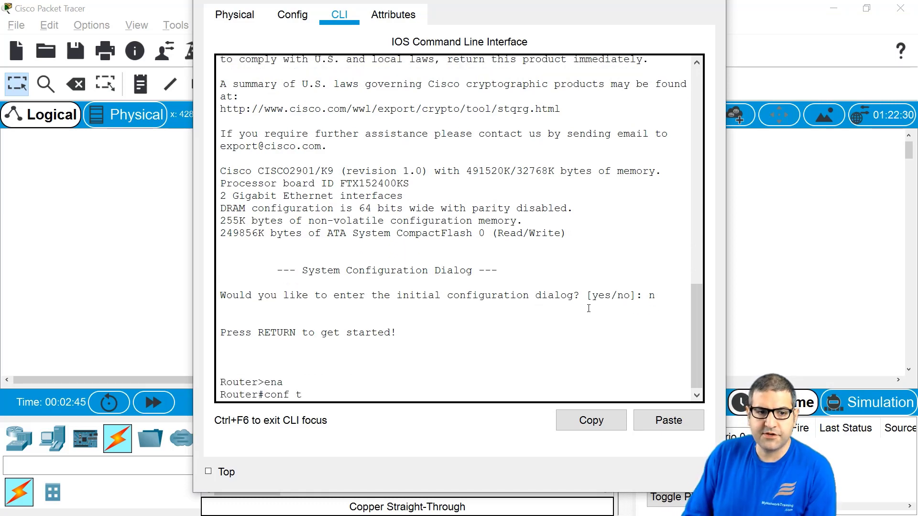
{"action": "key", "text": "Return"}
{"action": "type", "text": "int g"}
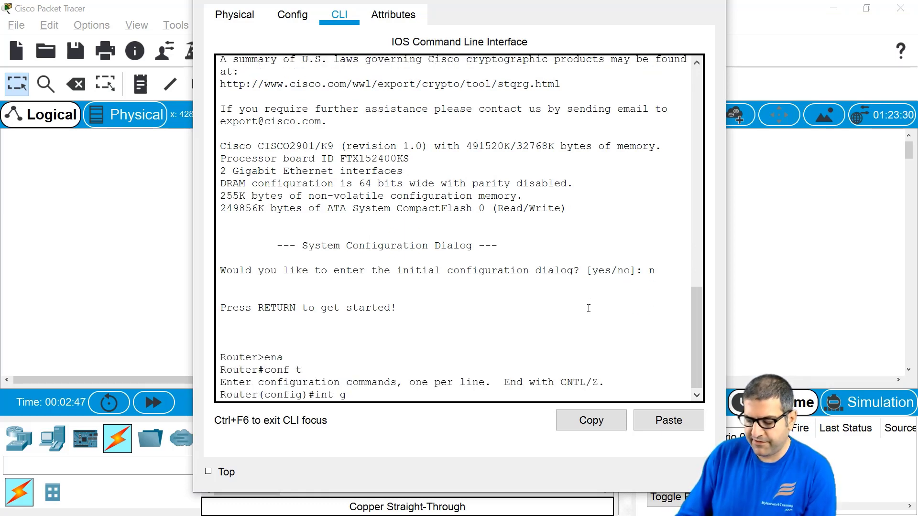
{"action": "type", "text": "0/0"}
{"action": "key", "text": "Return"}
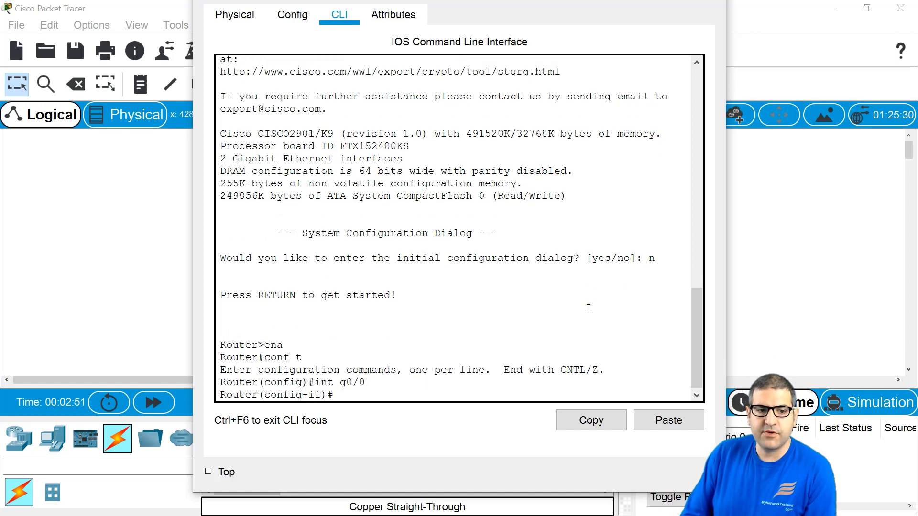
Step: Give g0/0 the address 192.168.12.2 255.255.255.0, bring it up with no shut, and prepare a ping to 192.168.12.1
{"action": "type", "text": "ip add"}
{"action": "key", "text": "Tab"}
{"action": "type", "text": "192."}
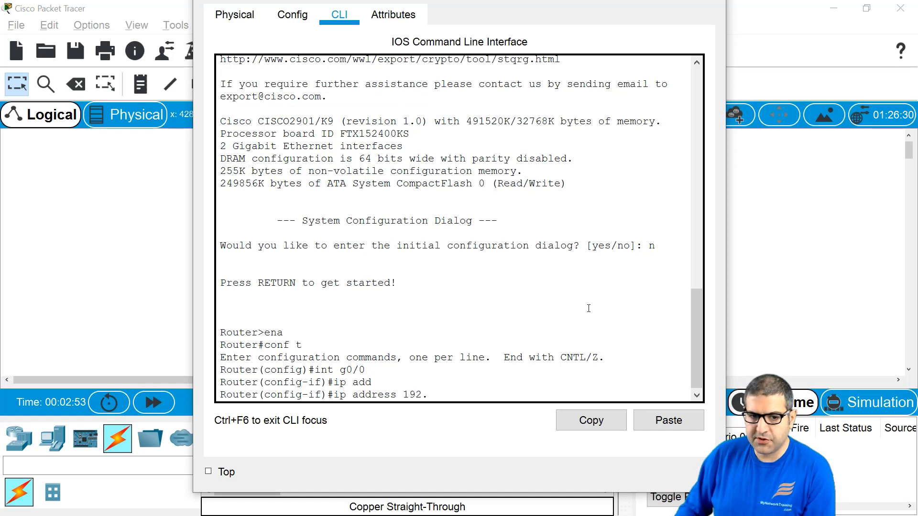
{"action": "type", "text": "168.12.2"}
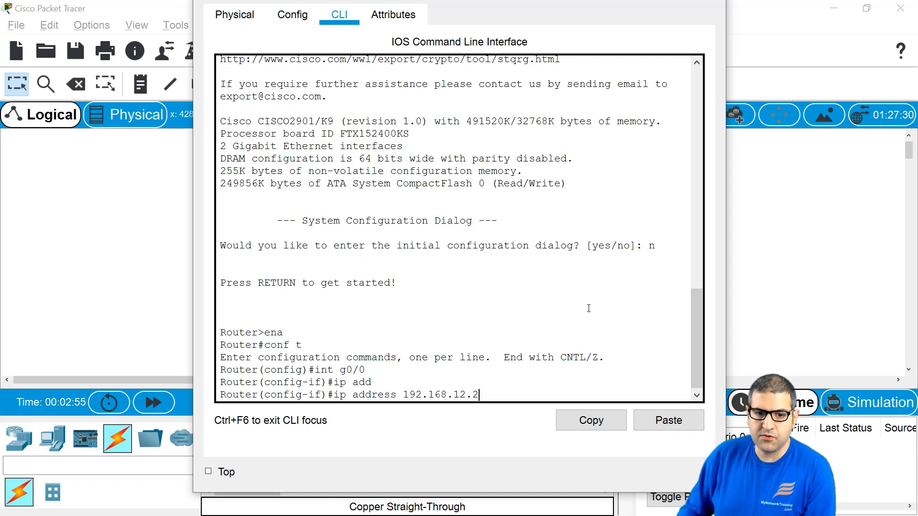
{"action": "type", "text": " 255.255.255.0"}
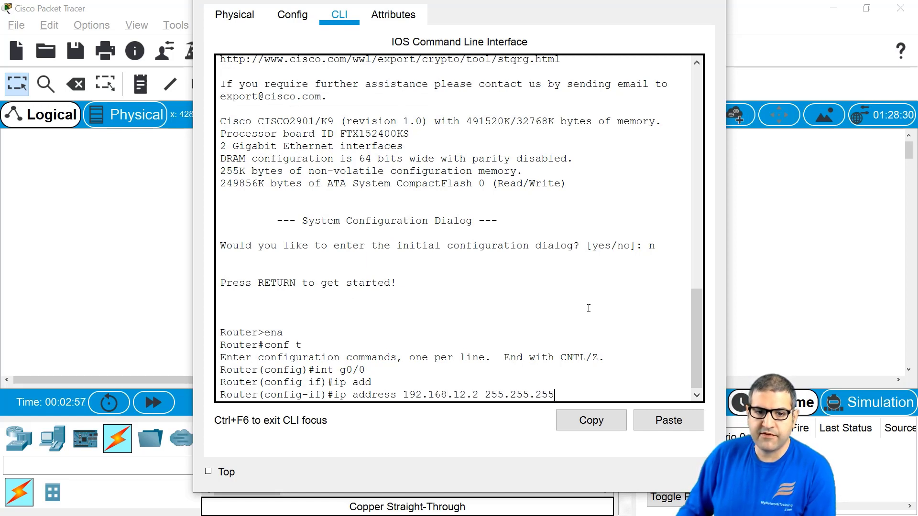
{"action": "key", "text": "Return"}
{"action": "type", "text": "no shut"}
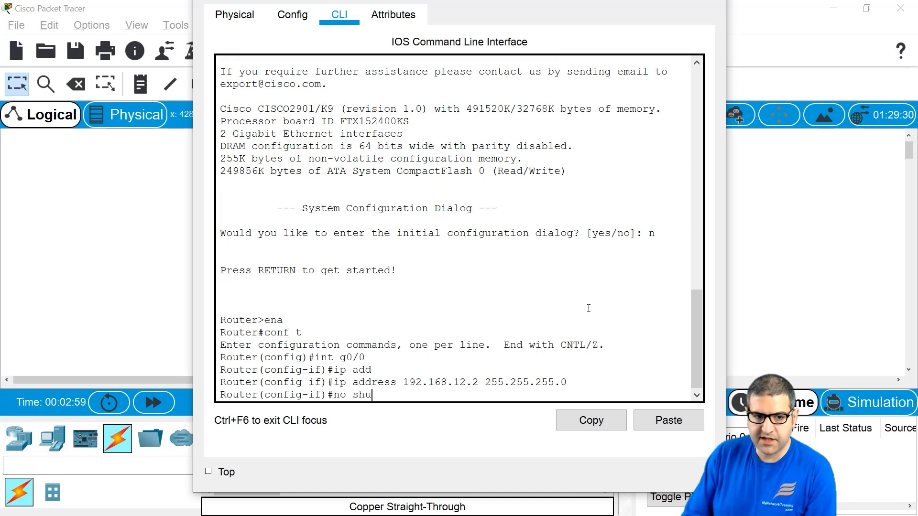
{"action": "key", "text": "Return"}
{"action": "key", "text": "Return"}
{"action": "key", "text": "Return"}
{"action": "type", "text": "end"}
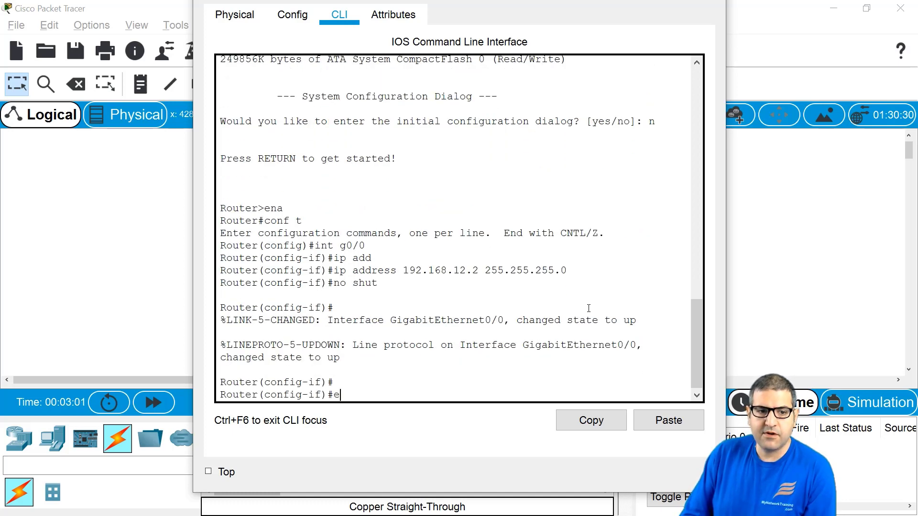
{"action": "key", "text": "Return"}
{"action": "key", "text": "Return"}
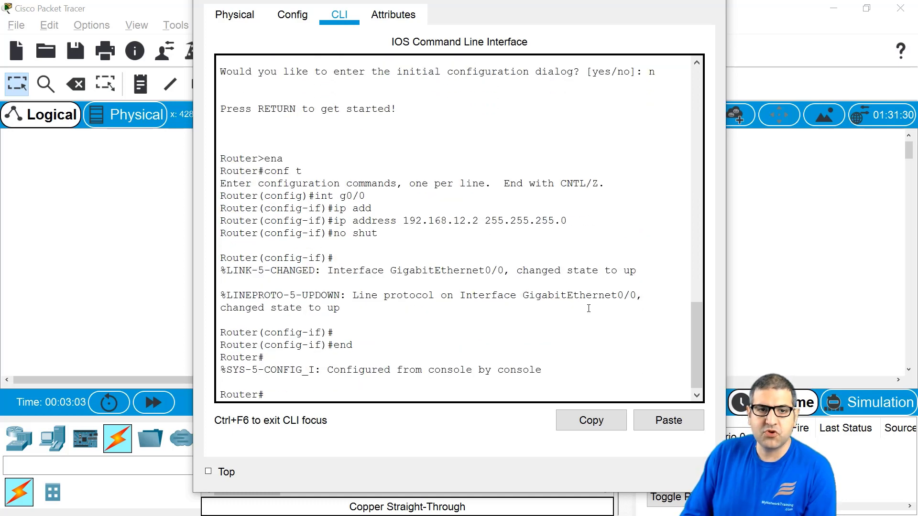
{"action": "type", "text": "ping 192"}
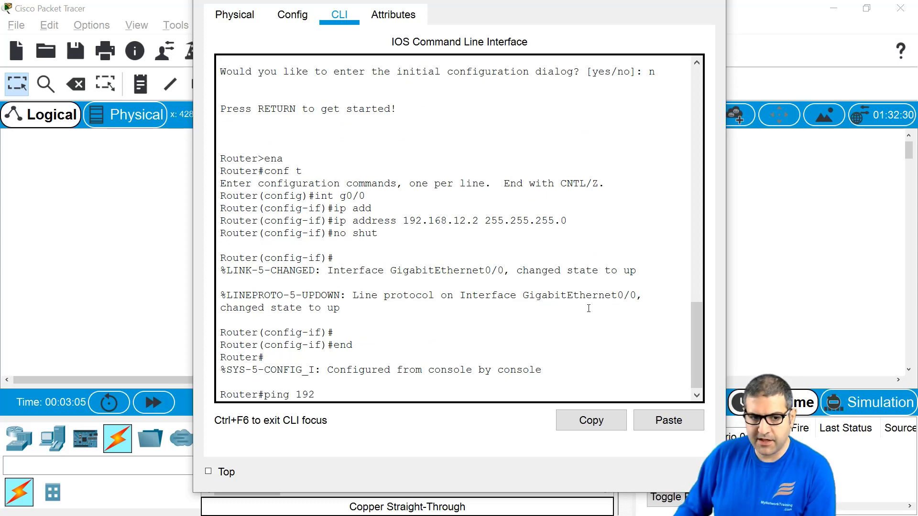
{"action": "type", "text": ".168.12.1"}
Step: Ping 192.168.12.1 from Router1, check the 80 percent success rate, and return to the topology
{"action": "key", "text": "Return"}
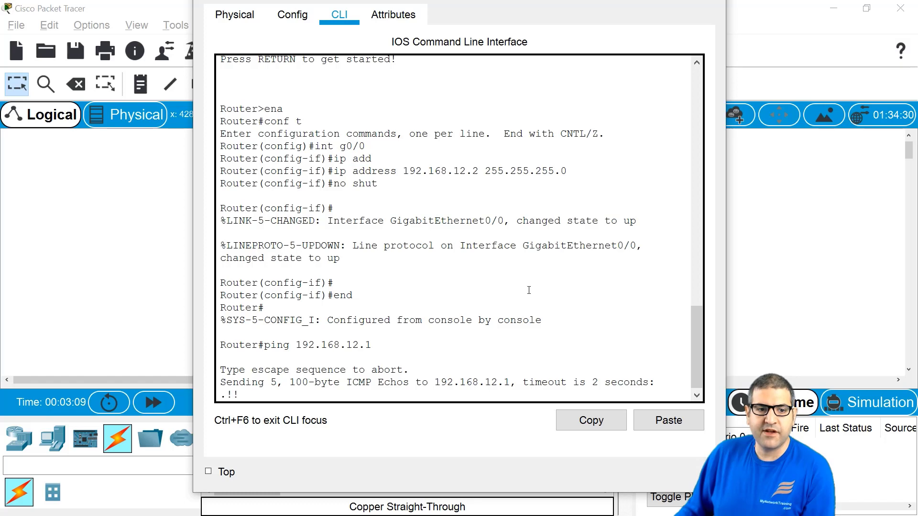
{"action": "left_click_drag", "start_coordinate": [221, 357], "coordinate": [252, 358]}
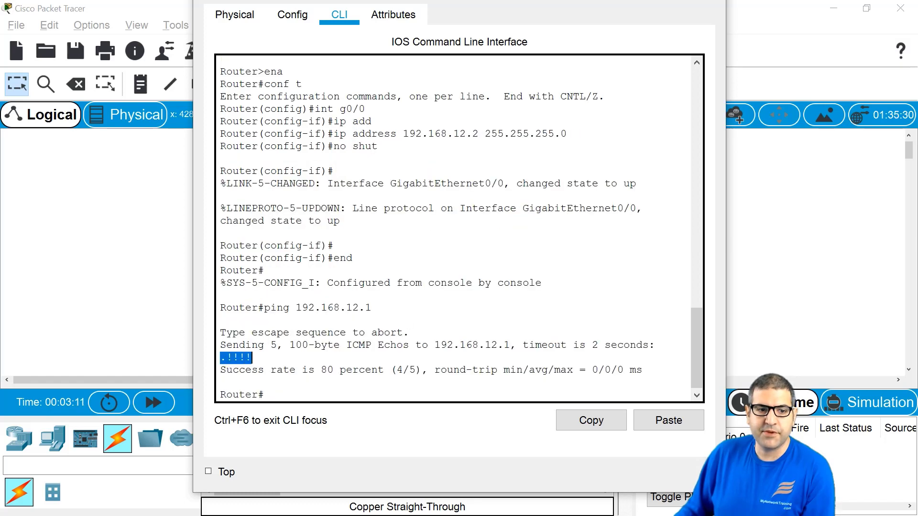
{"action": "left_click", "coordinate": [408, 313]}
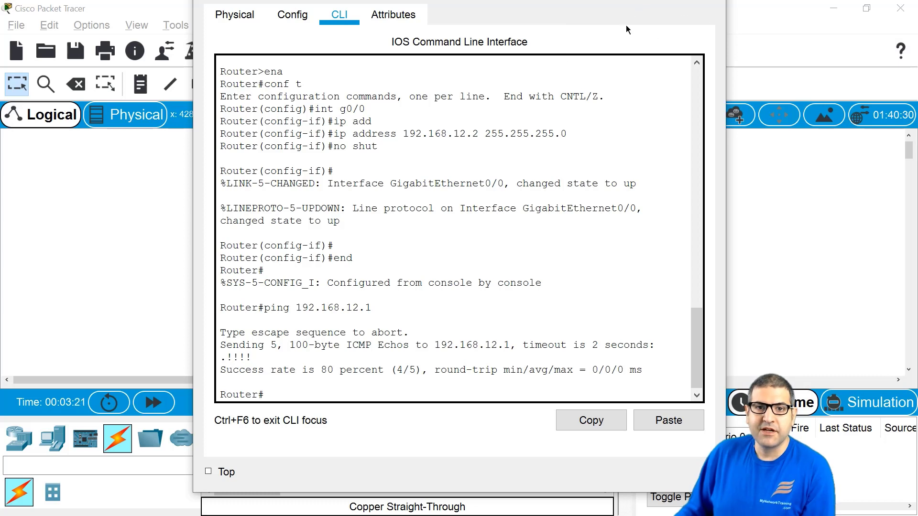
{"action": "left_click", "coordinate": [836, 202]}
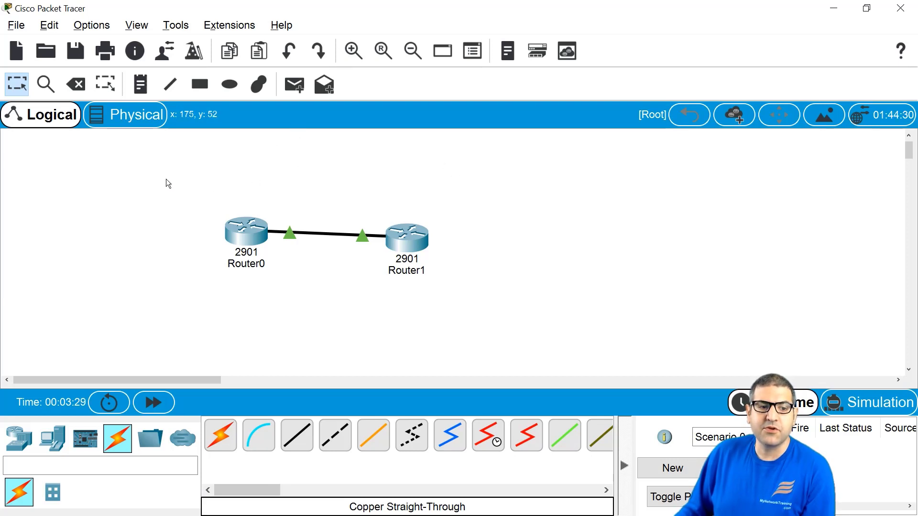
Step: Browse the router, switch, end device, cable, component, multiuser and miscellaneous device categories
{"action": "left_click", "coordinate": [19, 437]}
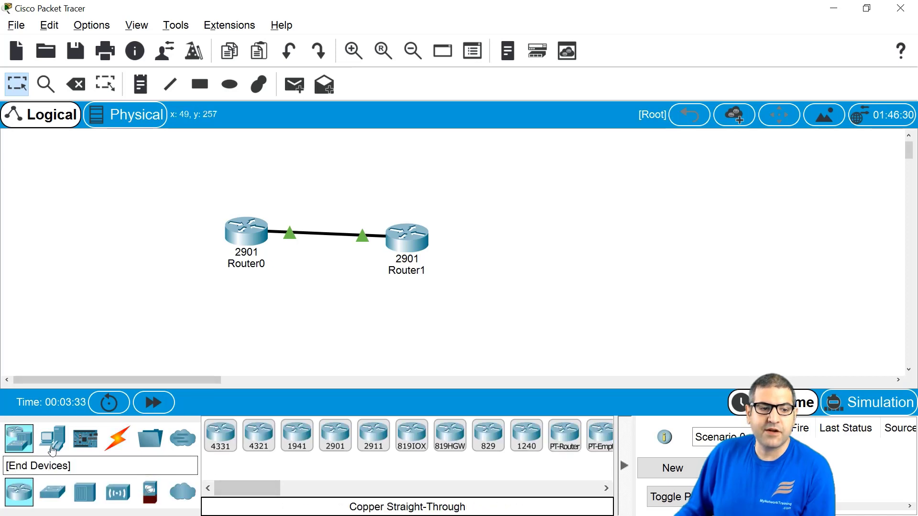
{"action": "left_click", "coordinate": [53, 493]}
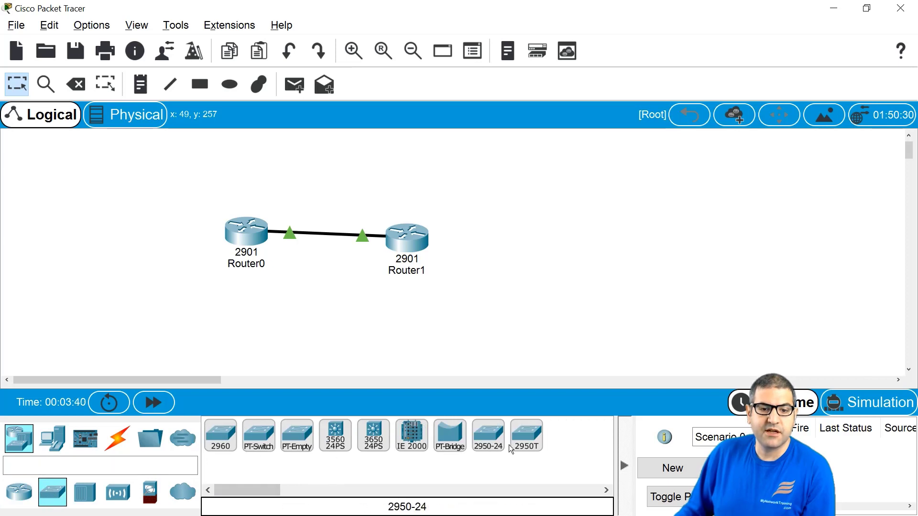
{"action": "left_click", "coordinate": [51, 446]}
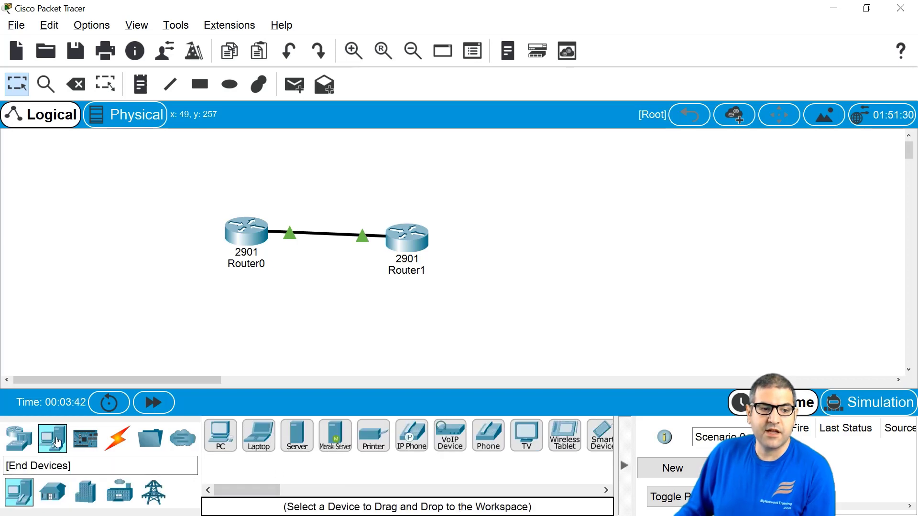
{"action": "left_click", "coordinate": [117, 437]}
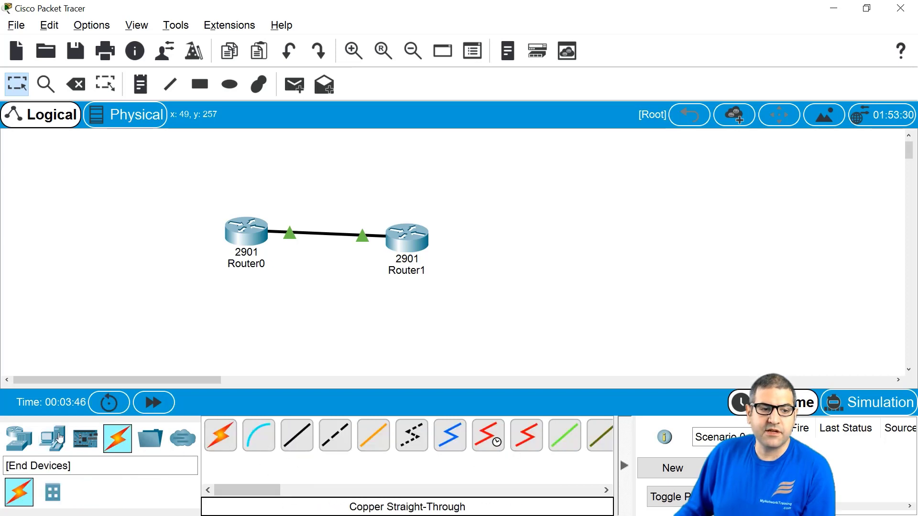
{"action": "left_click", "coordinate": [83, 445]}
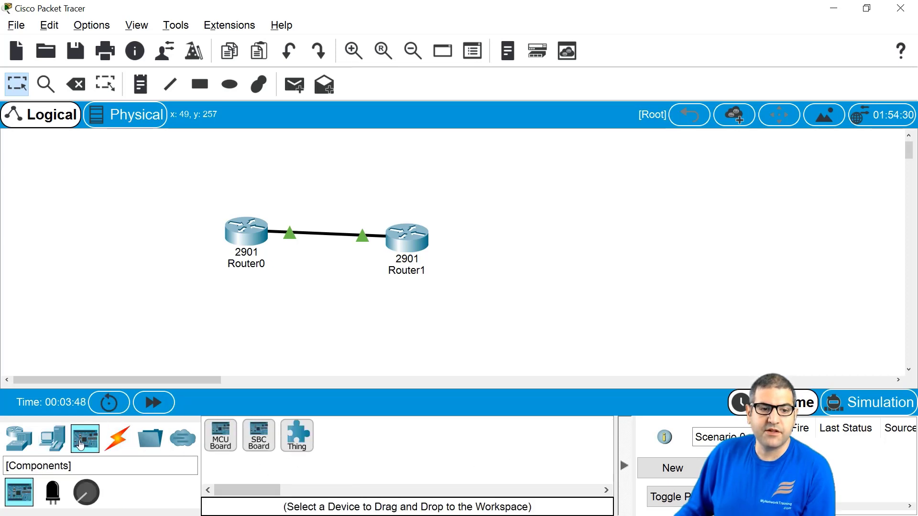
{"action": "left_click", "coordinate": [184, 449]}
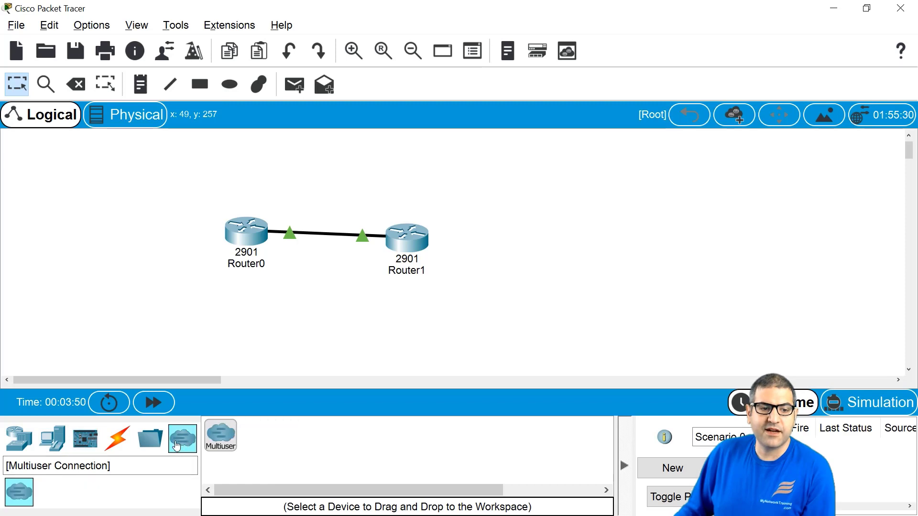
{"action": "left_click", "coordinate": [151, 442]}
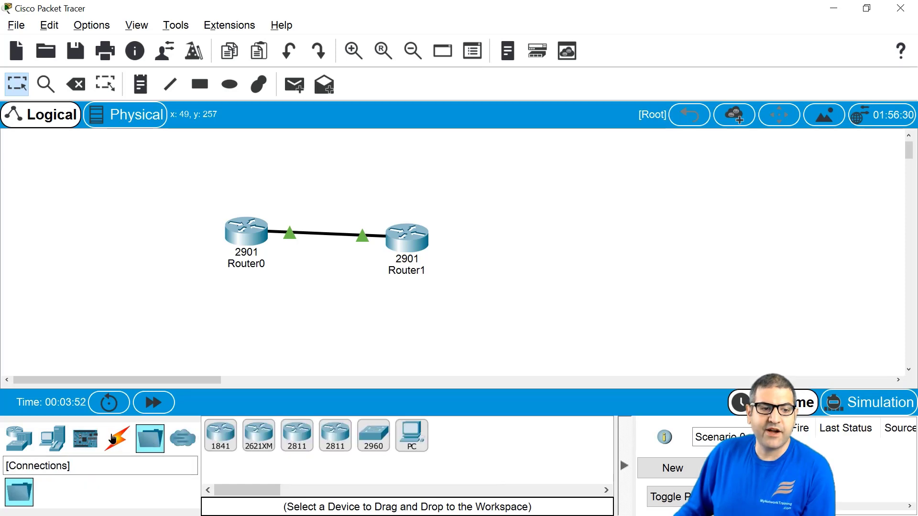
{"action": "left_click", "coordinate": [114, 441]}
{"action": "left_click", "coordinate": [26, 437]}
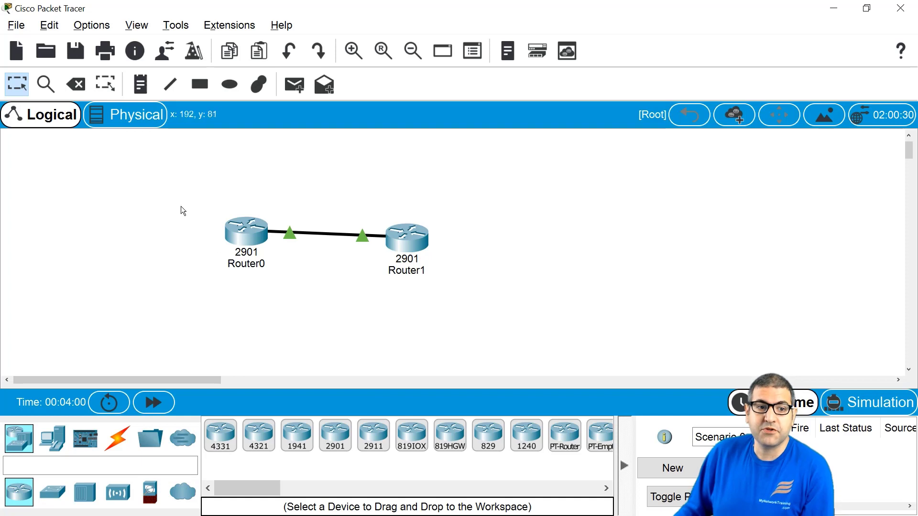
Step: Select and deselect both routers, then bring up File > Save As for the topology
{"action": "left_click_drag", "start_coordinate": [175, 205], "coordinate": [457, 316]}
{"action": "left_click", "coordinate": [455, 291]}
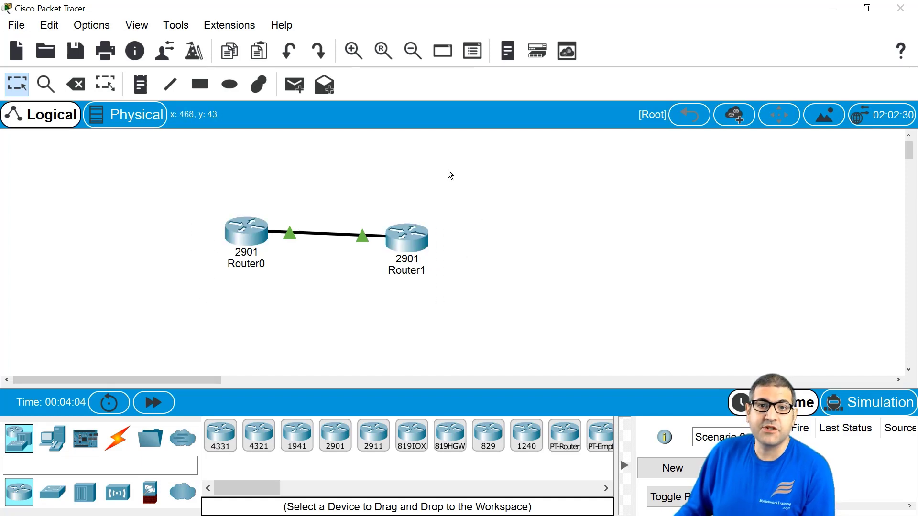
{"action": "left_click", "coordinate": [19, 27]}
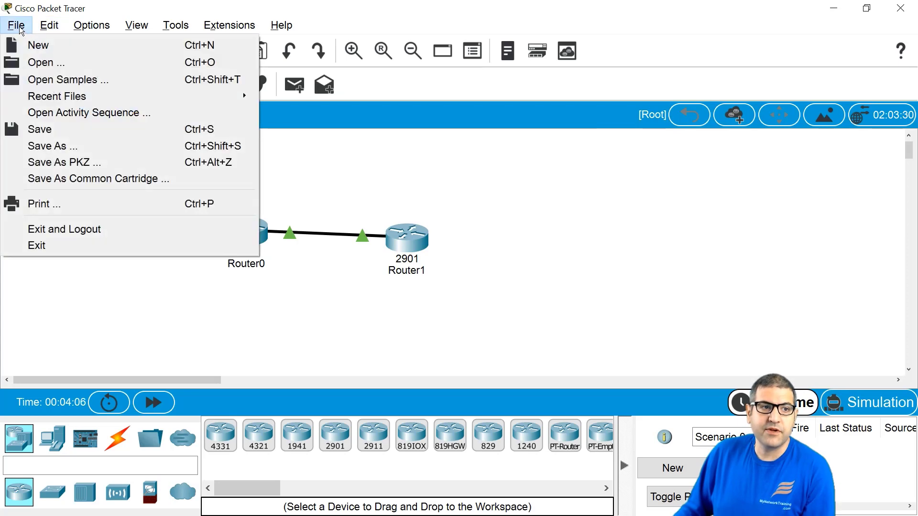
{"action": "left_click", "coordinate": [58, 146]}
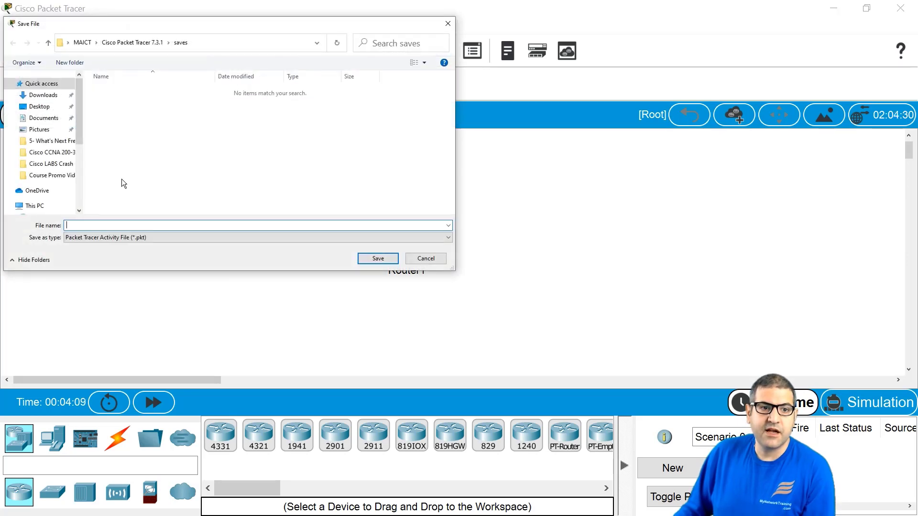